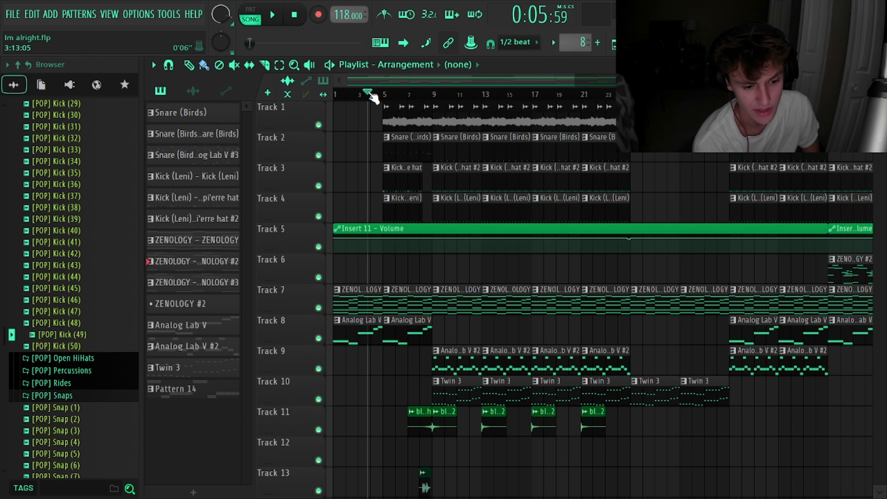
Open the ZENOLOGY pattern's notes from Track 7 and inspect the synth's current preset in its tone browser
{"action": "double_click", "coordinate": [402, 303]}
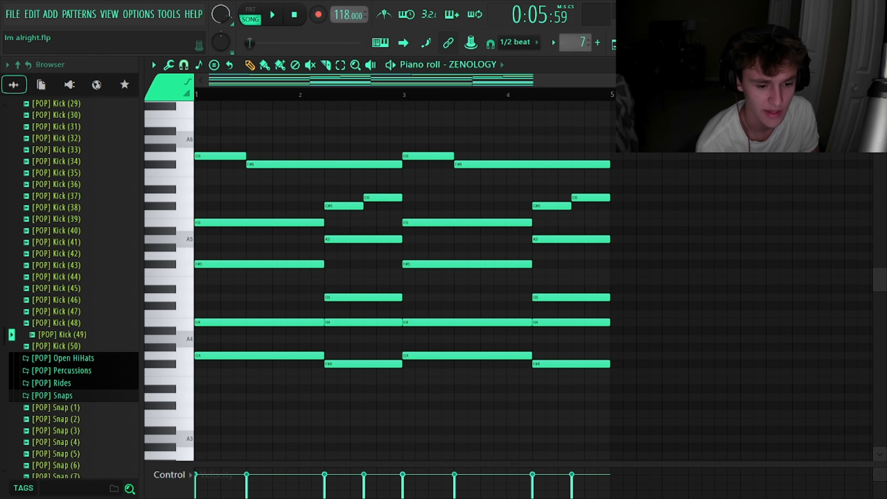
{"action": "key", "text": "F6"}
{"action": "left_click", "coordinate": [265, 380]}
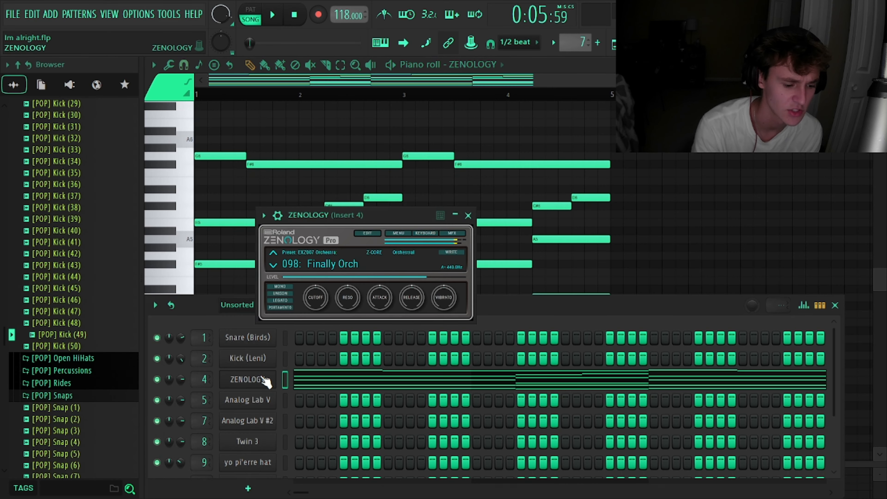
{"action": "left_click", "coordinate": [352, 267]}
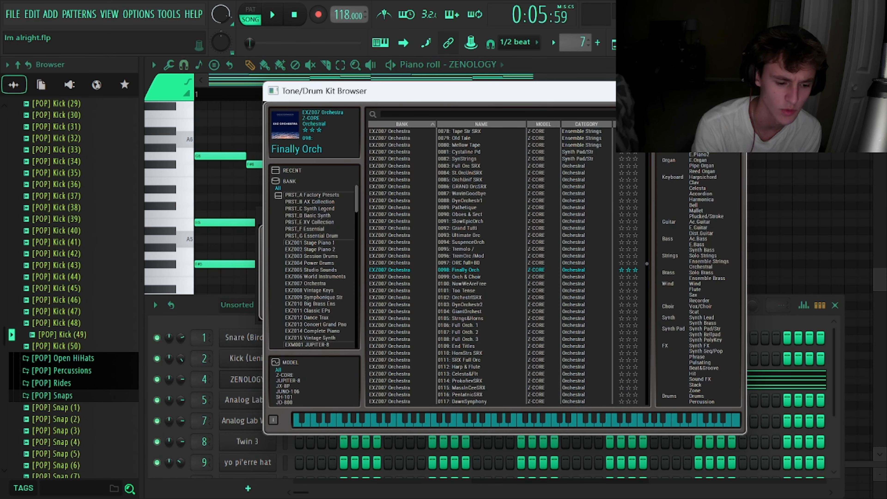
{"action": "left_click", "coordinate": [735, 91]}
{"action": "left_click", "coordinate": [469, 216]}
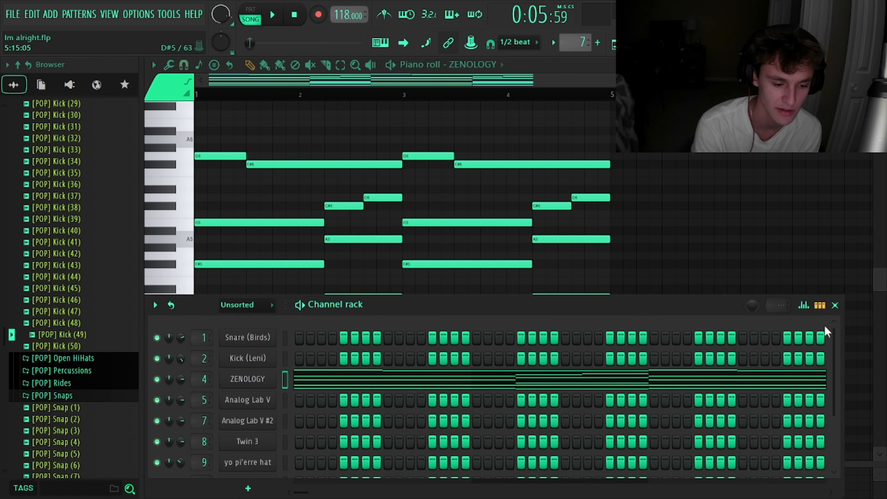
Close the channel rack and play the ZENOLOGY chords in pattern mode
{"action": "left_click", "coordinate": [835, 305]}
{"action": "left_click", "coordinate": [251, 10]}
{"action": "key", "text": "space"}
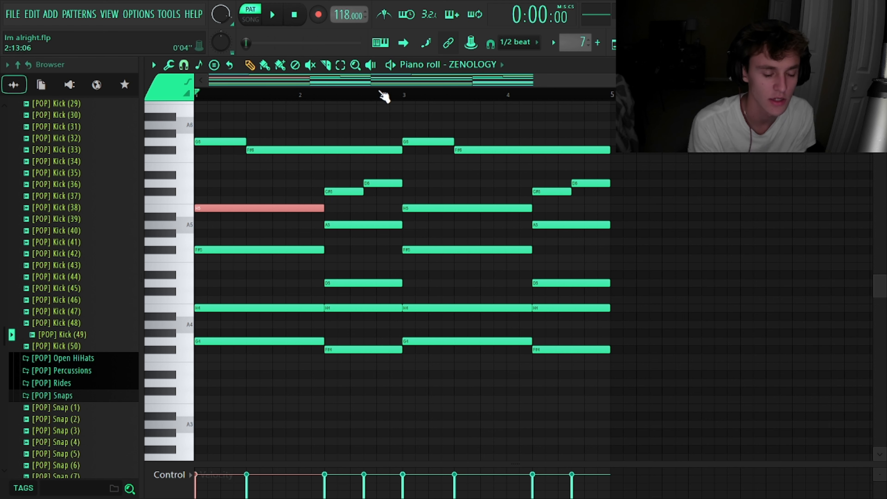
Try flipping the ZENOLOGY pattern's notes horizontally with the score flipper and discard the flip
{"action": "key", "text": "F5"}
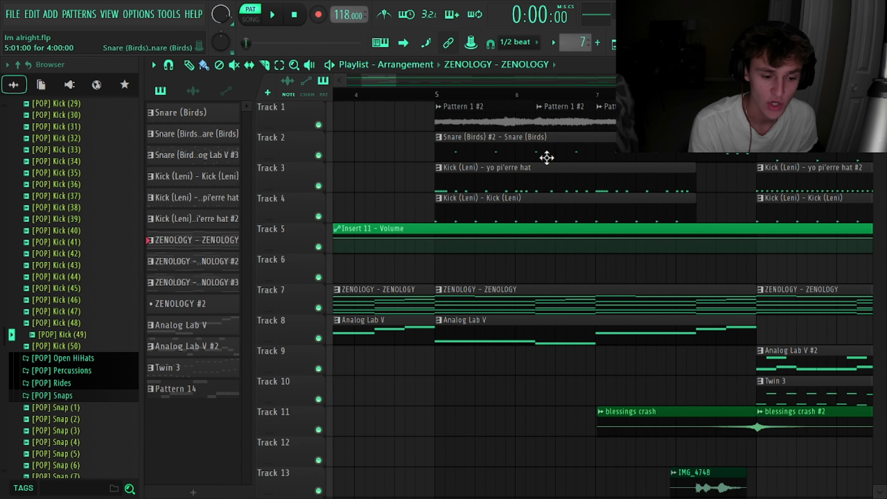
{"action": "double_click", "coordinate": [485, 301]}
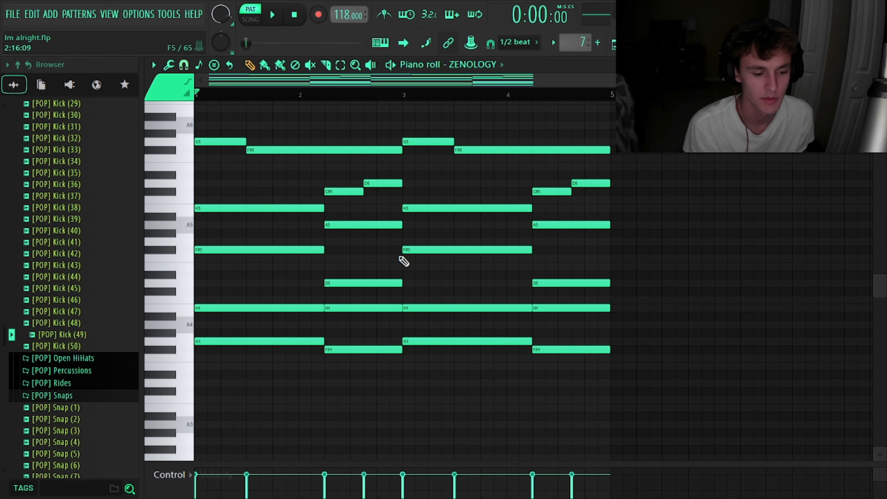
{"action": "left_click", "coordinate": [170, 68]}
{"action": "left_click", "coordinate": [180, 271]}
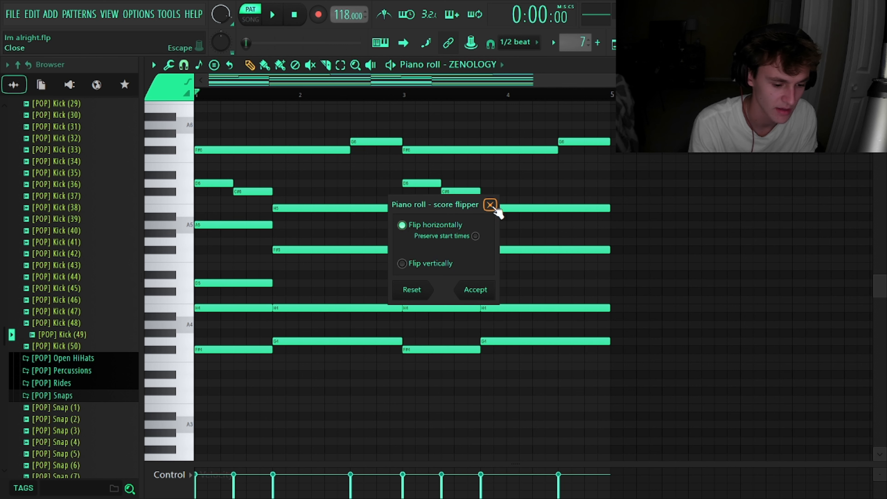
{"action": "left_click", "coordinate": [490, 205]}
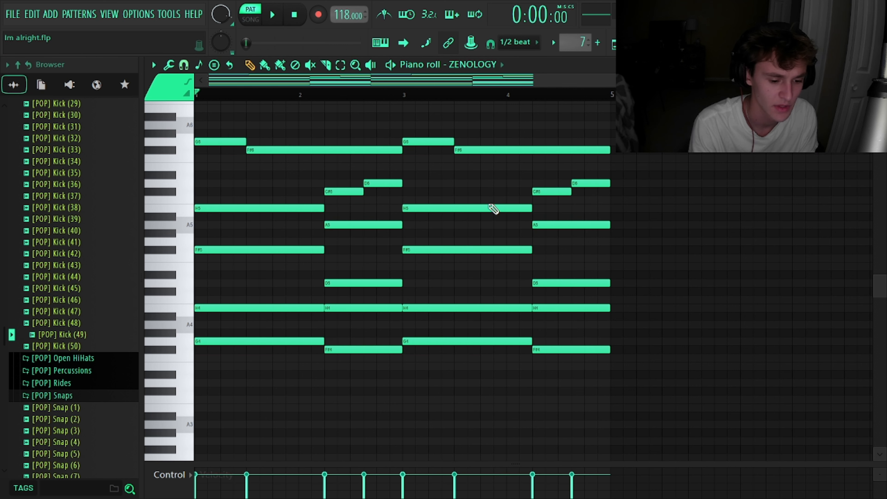
Return to the playlist and look at the audio rendering options for the ZENOLOGY - ZENOLOGY pattern
{"action": "left_click", "coordinate": [152, 59]}
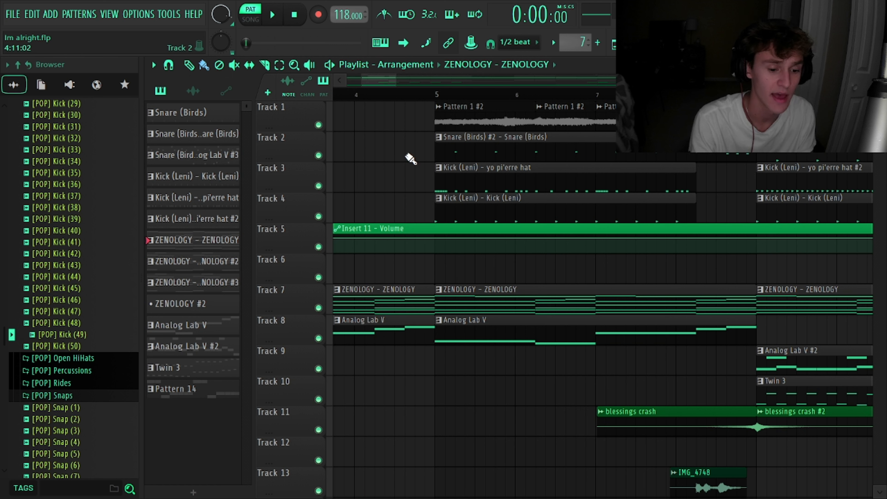
{"action": "right_click", "coordinate": [195, 244]}
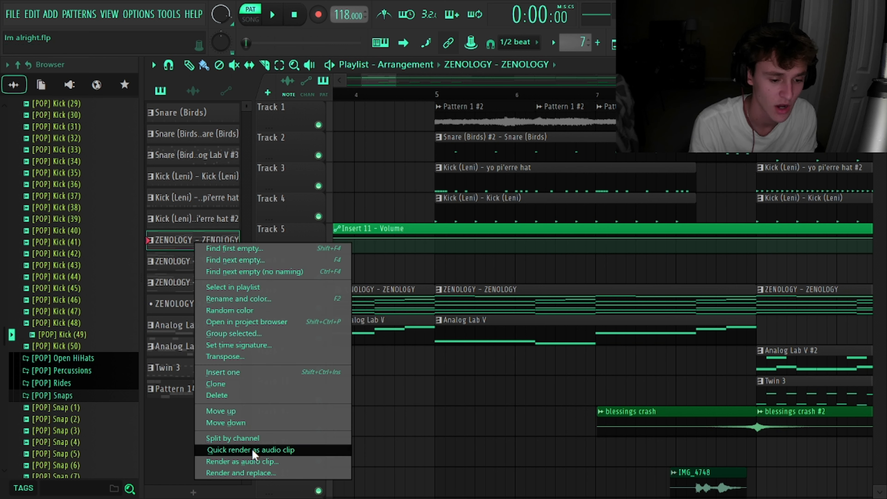
{"action": "left_click", "coordinate": [170, 247]}
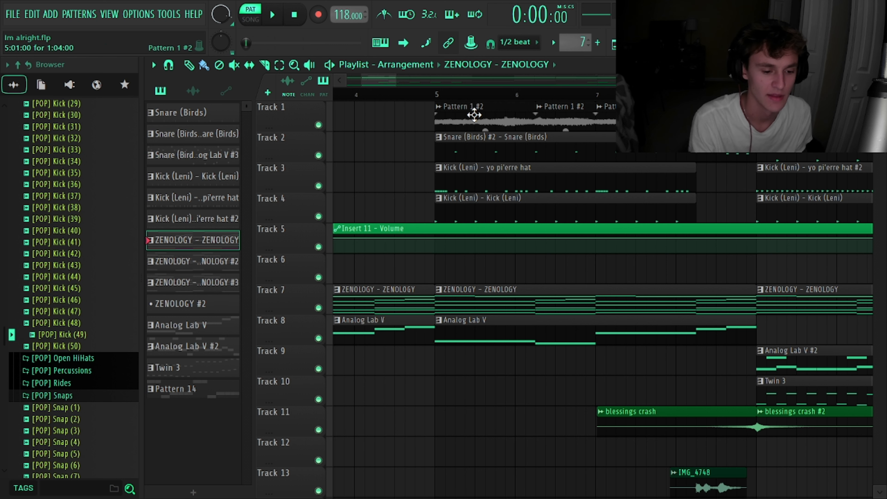
Solo Track 1 with bars 5 to 8 selected, and inspect the Pattern 1 #2 clip's sample settings
{"action": "right_click", "coordinate": [319, 125]}
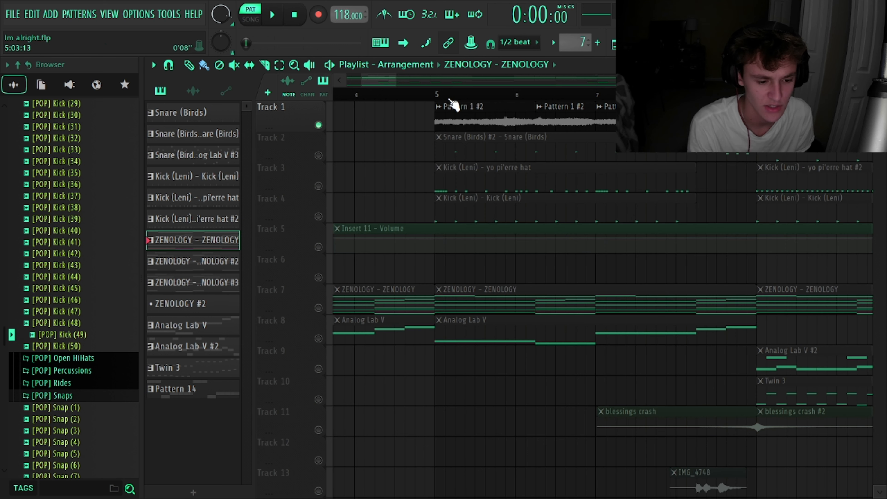
{"action": "left_click_drag", "start_coordinate": [444, 98], "coordinate": [724, 101]}
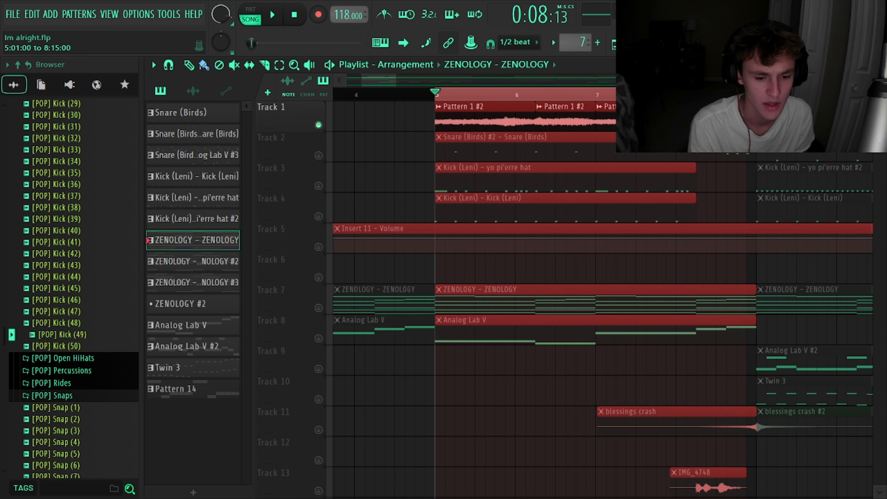
{"action": "double_click", "coordinate": [485, 120]}
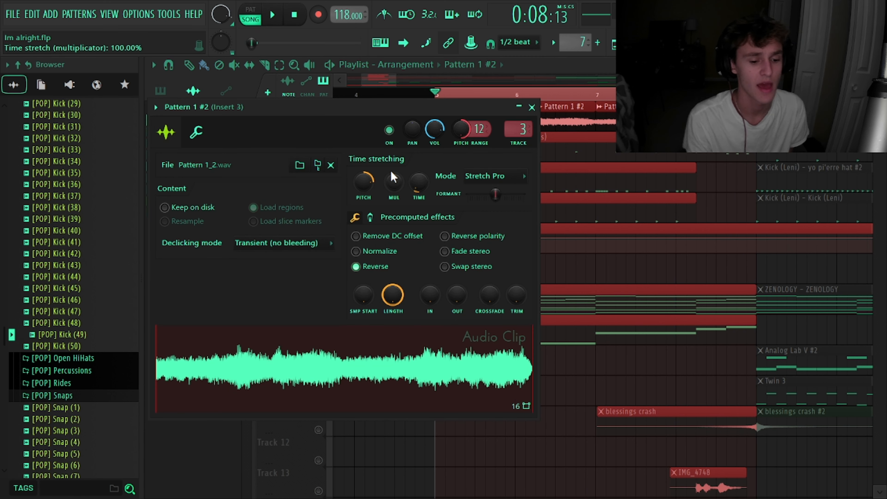
{"action": "left_click", "coordinate": [531, 107]}
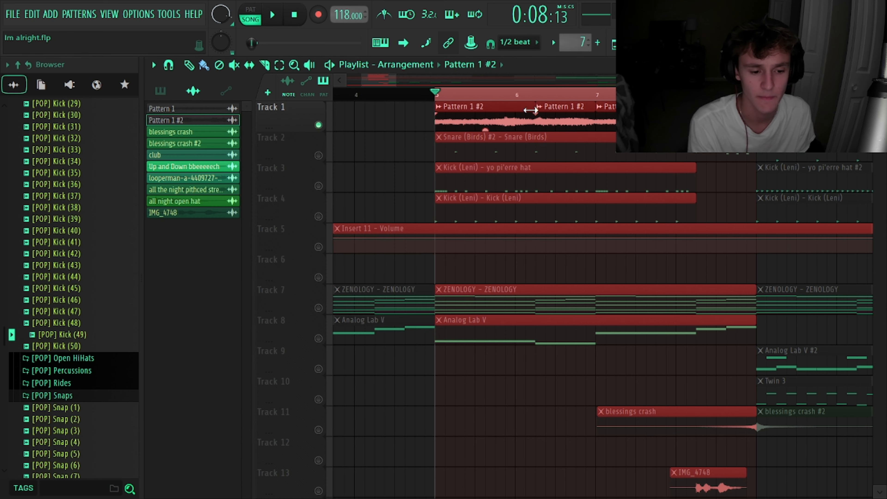
Play the soloed selection and review the Fruity Chorus and Fruity Reeverb 2 effects on mixer Insert 3
{"action": "key", "text": "space"}
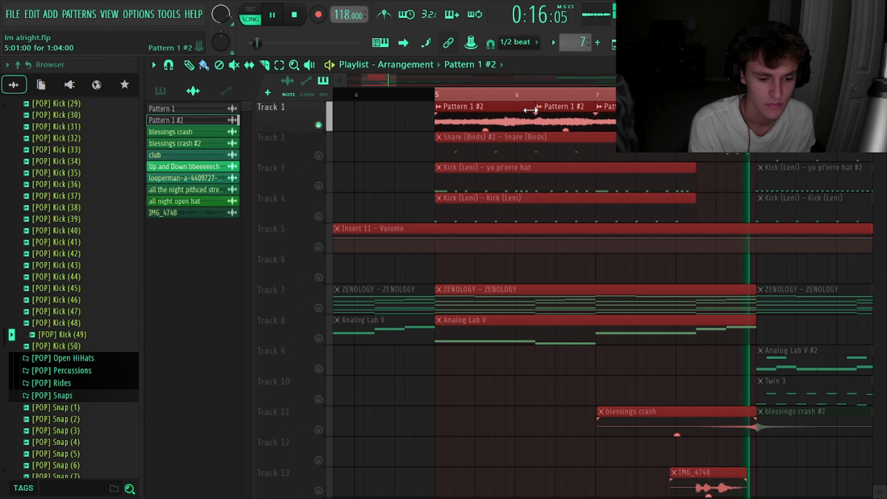
{"action": "key", "text": "F9"}
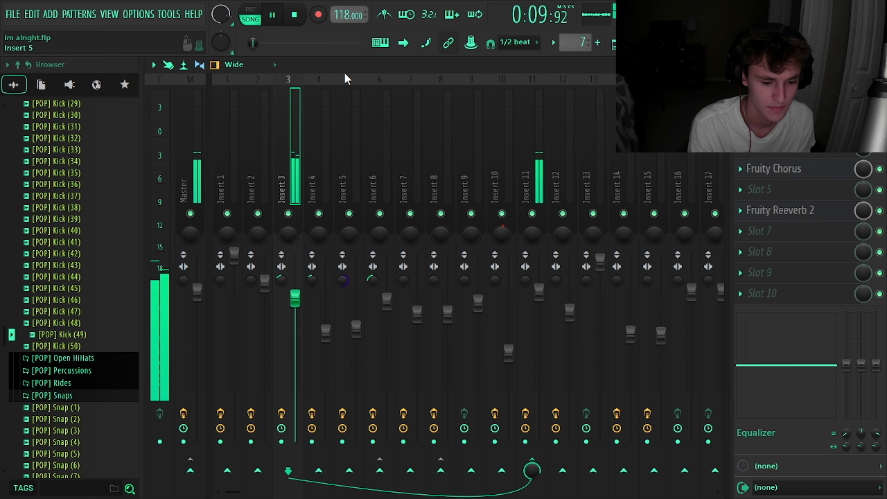
{"action": "key", "text": "space"}
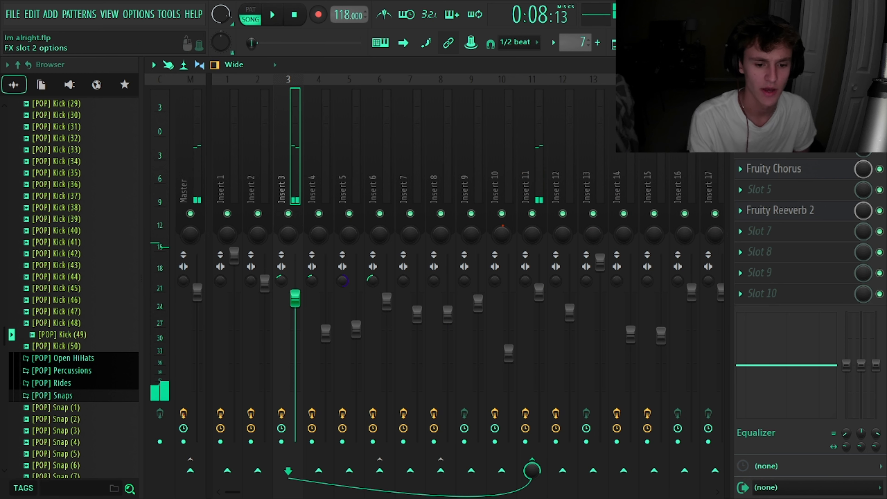
{"action": "left_click", "coordinate": [800, 176]}
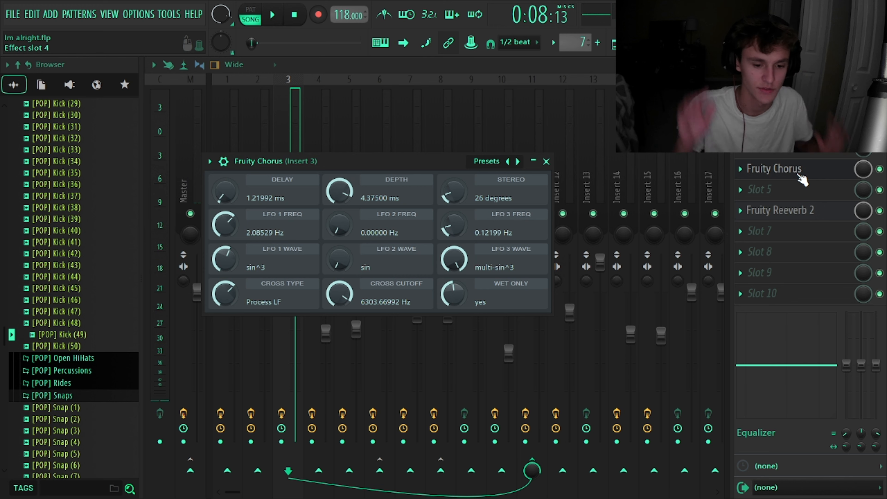
{"action": "left_click", "coordinate": [816, 211]}
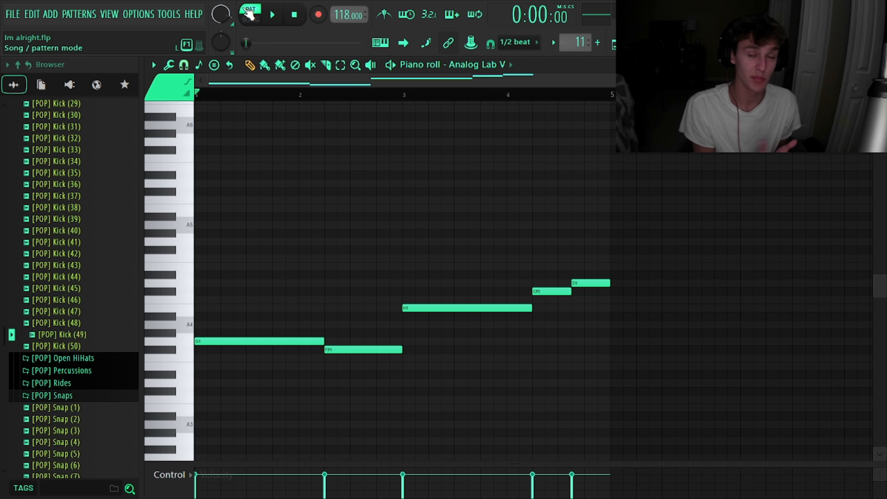
Play the Analog Lab V pattern in pattern mode and return to the playlist
{"action": "left_click", "coordinate": [279, 22]}
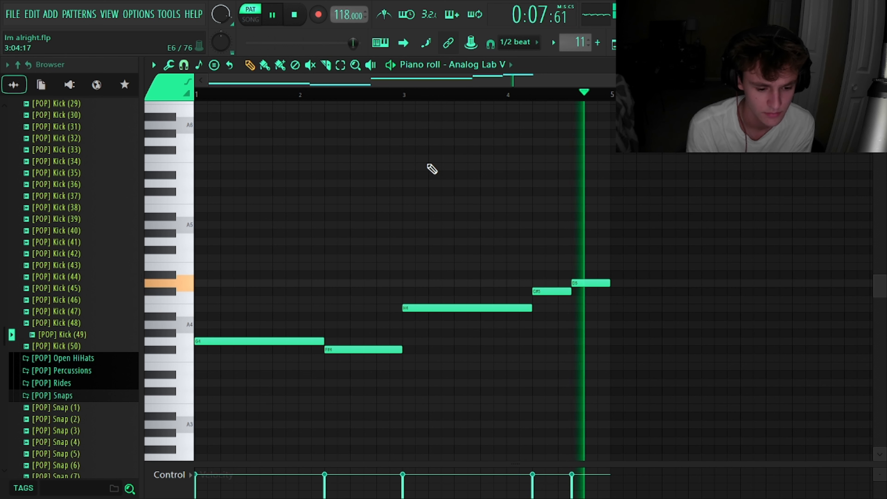
{"action": "key", "text": "space"}
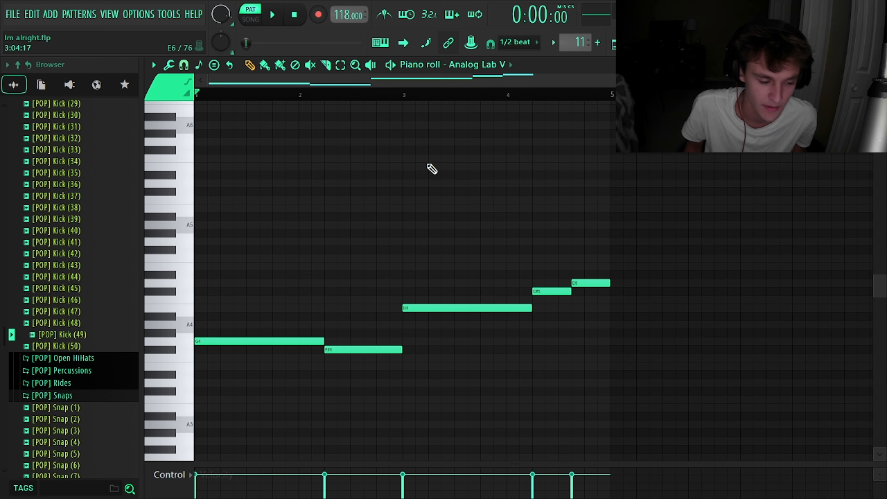
{"action": "key", "text": "F5"}
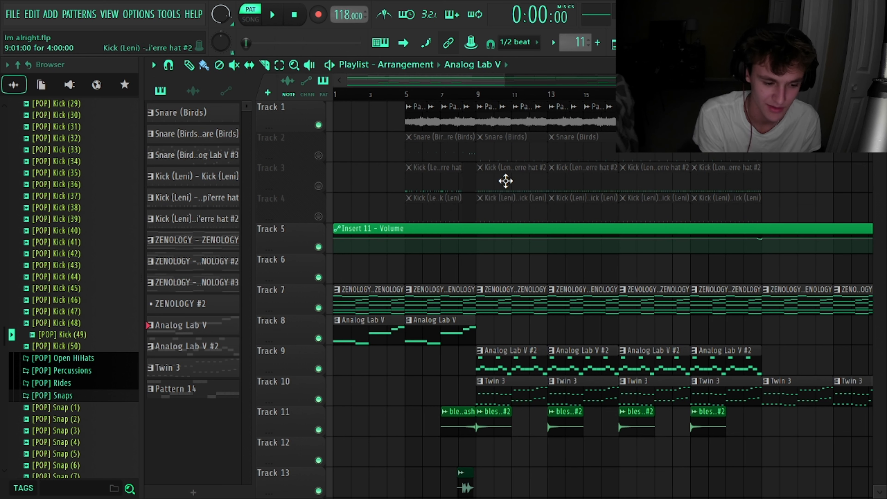
Solo the drum parts on Tracks 2, 3 and 4 and play them in the arrangement
{"action": "right_click", "coordinate": [318, 217]}
{"action": "left_click", "coordinate": [318, 186]}
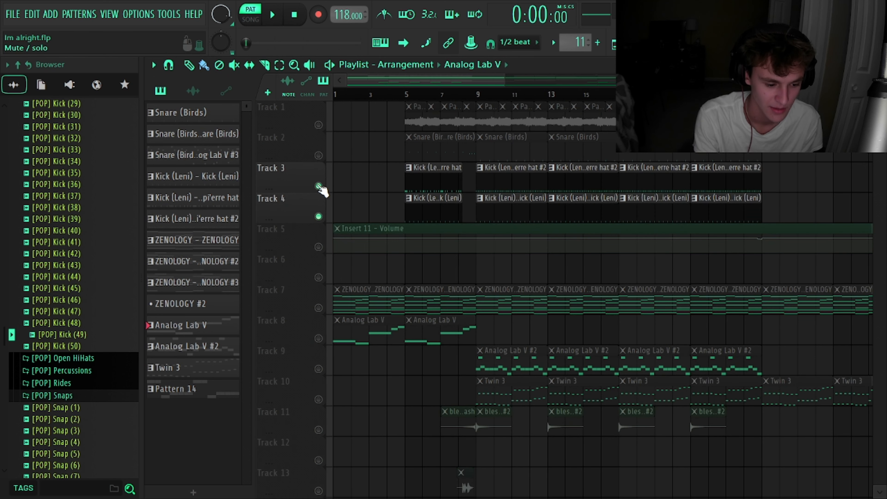
{"action": "left_click", "coordinate": [318, 155]}
{"action": "scroll", "coordinate": [429, 182], "scroll_direction": "up", "scroll_amount": 4}
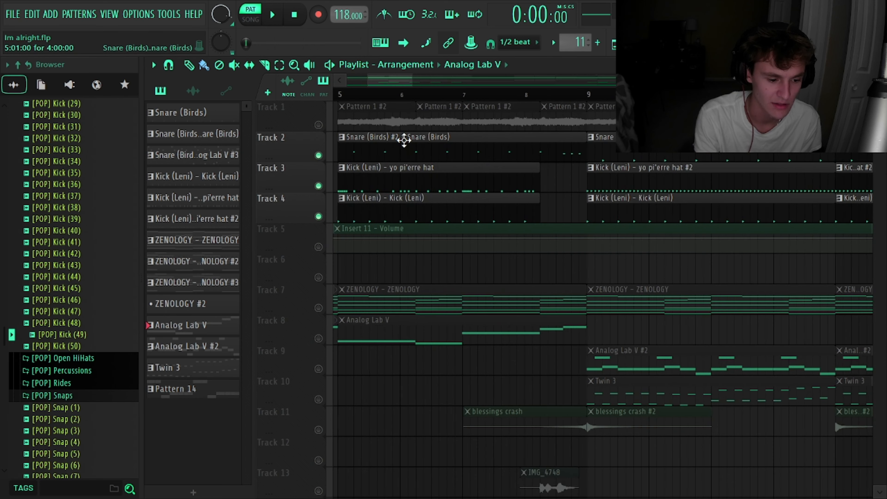
{"action": "left_click", "coordinate": [417, 96]}
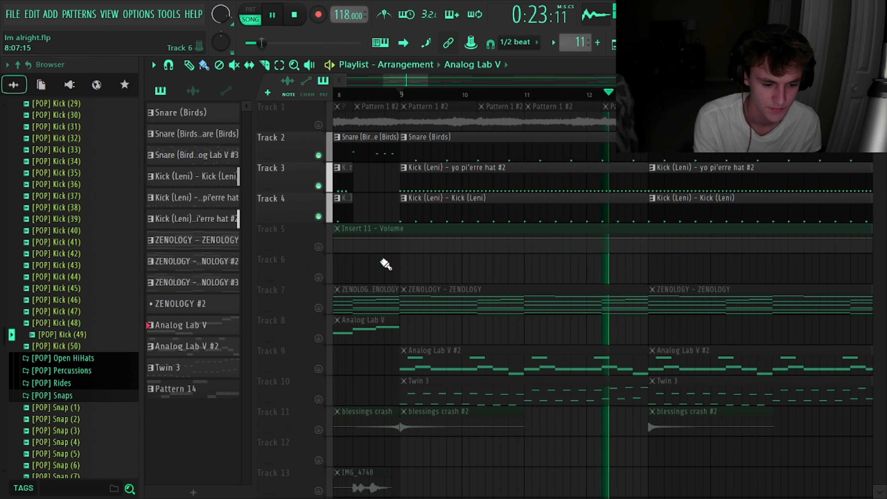
{"action": "key", "text": "space"}
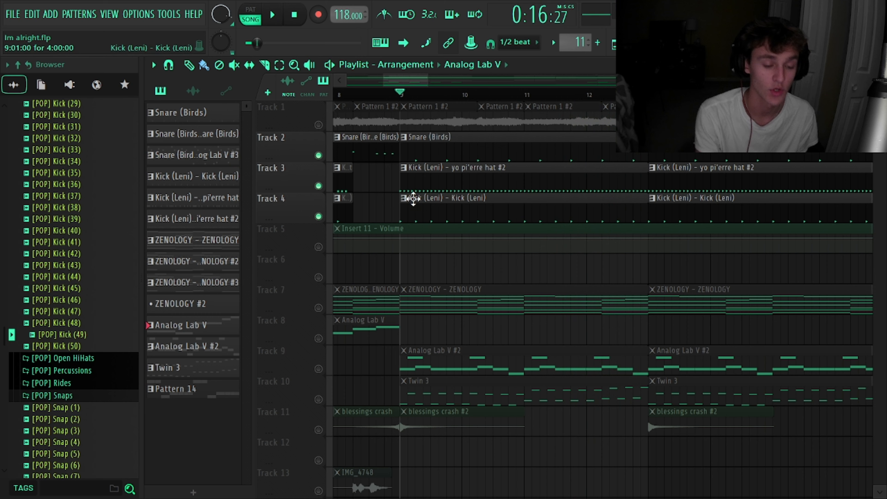
Open the Snare (Birds) clip starting at bar 9 on Track 2 and examine its note placement
{"action": "double_click", "coordinate": [445, 143]}
{"action": "scroll", "coordinate": [405, 267], "scroll_direction": "down", "scroll_amount": 2}
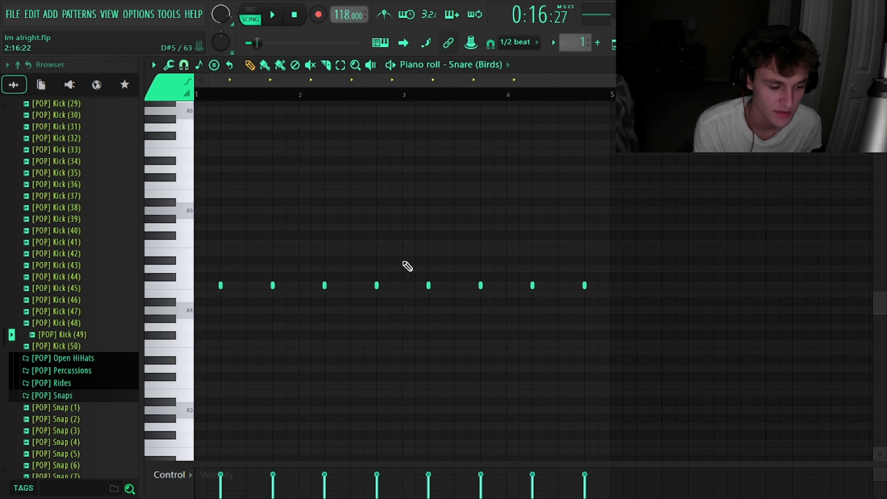
{"action": "scroll", "coordinate": [407, 267], "scroll_direction": "up", "scroll_amount": 3, "text": "ctrl"}
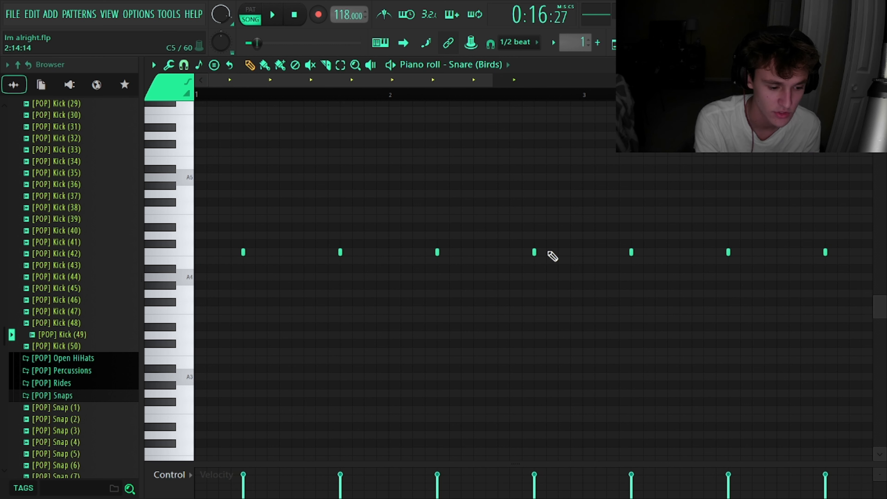
Switch to pattern 4 to view the Kick (Leni) notes and play the drums
{"action": "key", "text": "F6"}
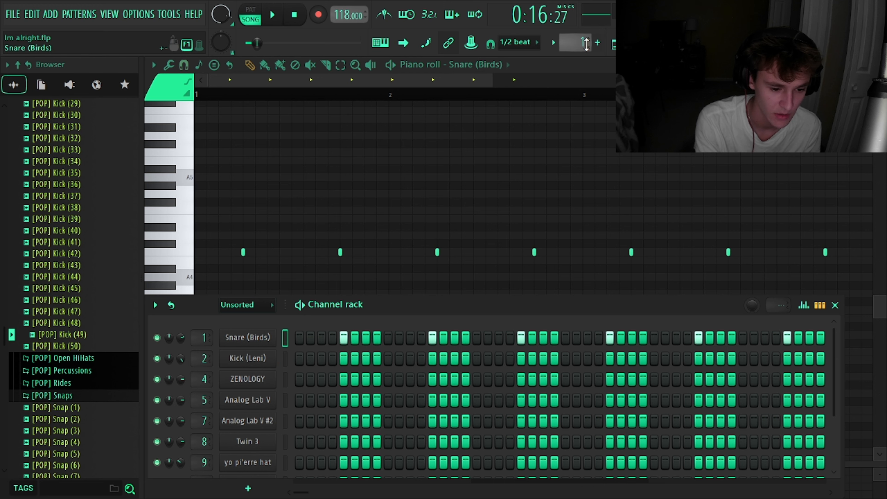
{"action": "left_click_drag", "start_coordinate": [582, 44], "coordinate": [582, 37]}
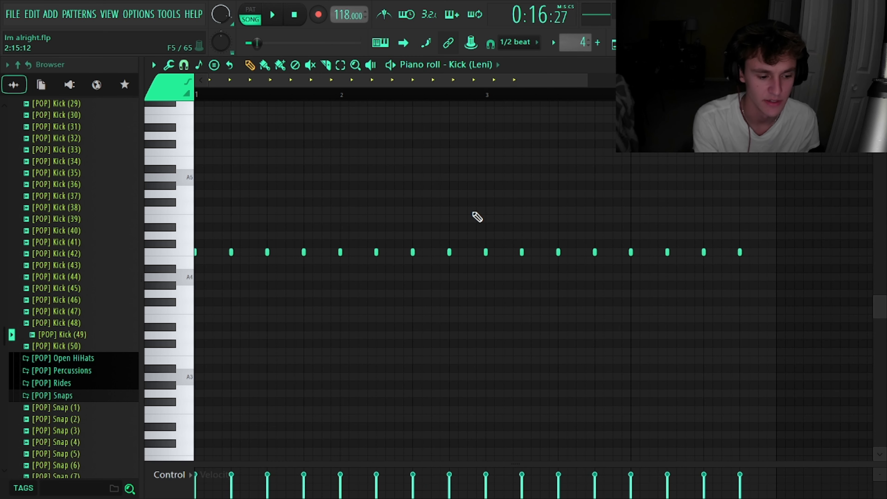
{"action": "key", "text": "space"}
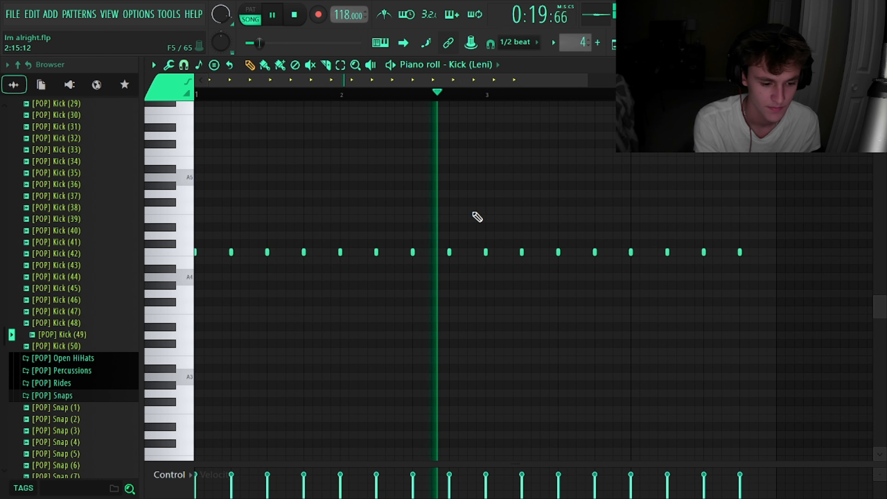
{"action": "key", "text": "space"}
Open the yo pi'erre hat #2 clip on Track 3 from the playlist and examine its hi-hat notes
{"action": "key", "text": "F5"}
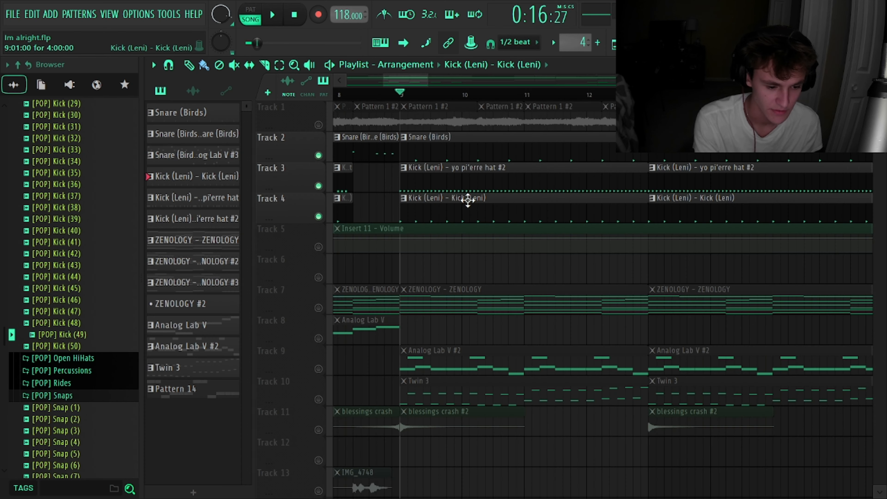
{"action": "double_click", "coordinate": [455, 184]}
{"action": "scroll", "coordinate": [213, 297], "scroll_direction": "up", "scroll_amount": 4}
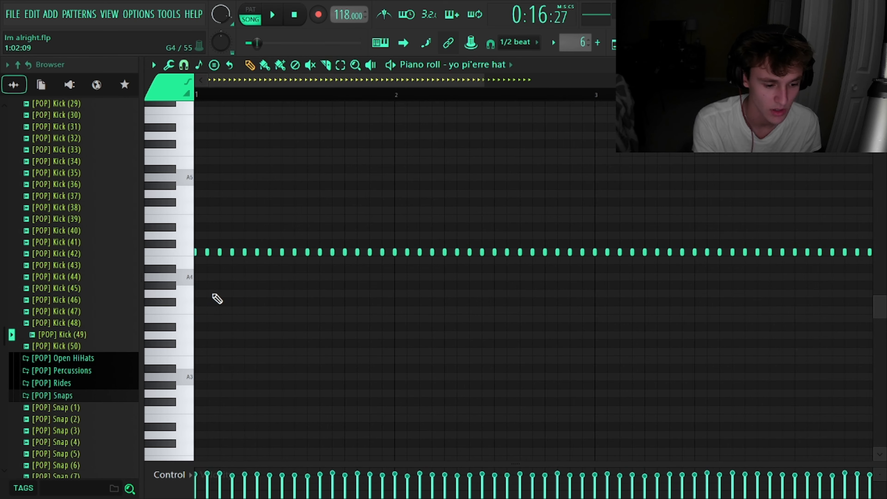
Examine the full yo pi'erre hat note pattern with an enlarged velocity lane, and return to the playlist
{"action": "scroll", "coordinate": [216, 297], "scroll_direction": "down", "scroll_amount": 4}
{"action": "left_click_drag", "start_coordinate": [283, 467], "coordinate": [297, 428]}
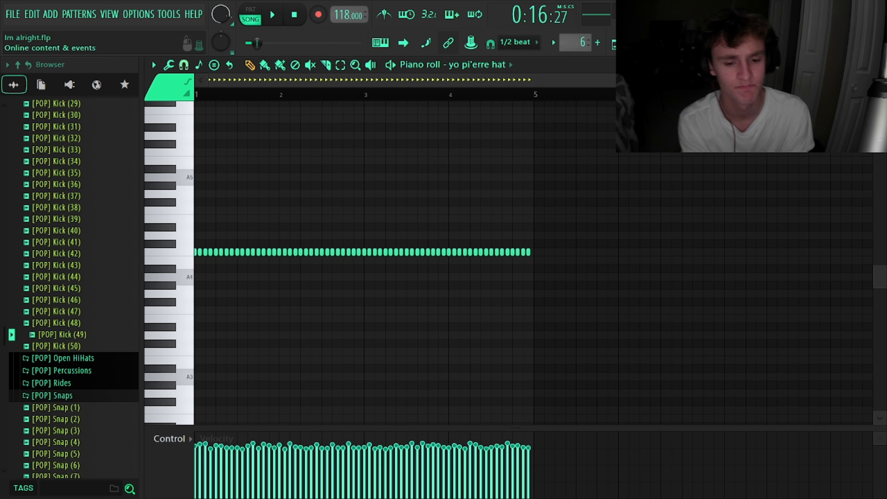
{"action": "left_click", "coordinate": [879, 65]}
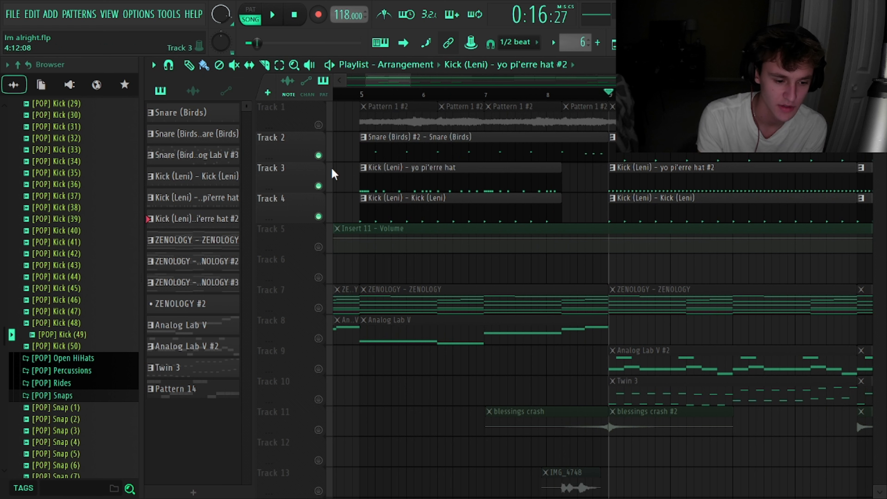
Unsolo the drum tracks so every track plays, and listen to the arrangement from bar 7
{"action": "right_click", "coordinate": [319, 158]}
{"action": "right_click", "coordinate": [319, 159]}
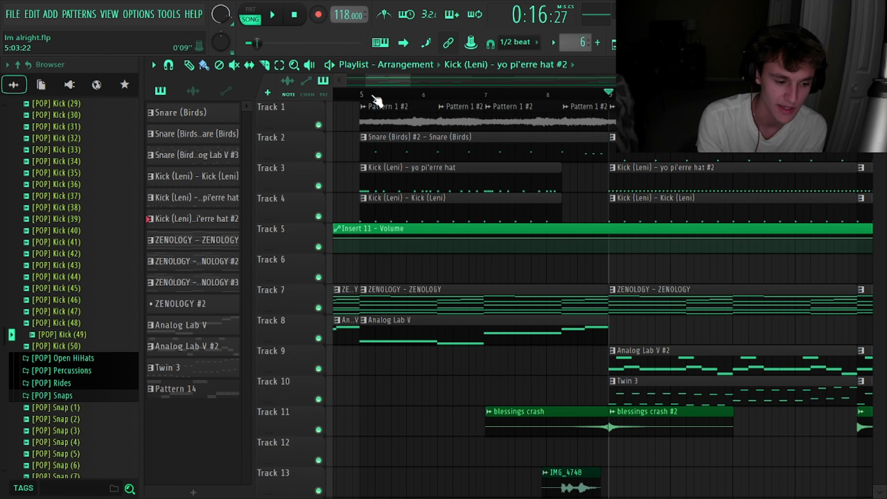
{"action": "left_click_drag", "start_coordinate": [366, 96], "coordinate": [487, 107]}
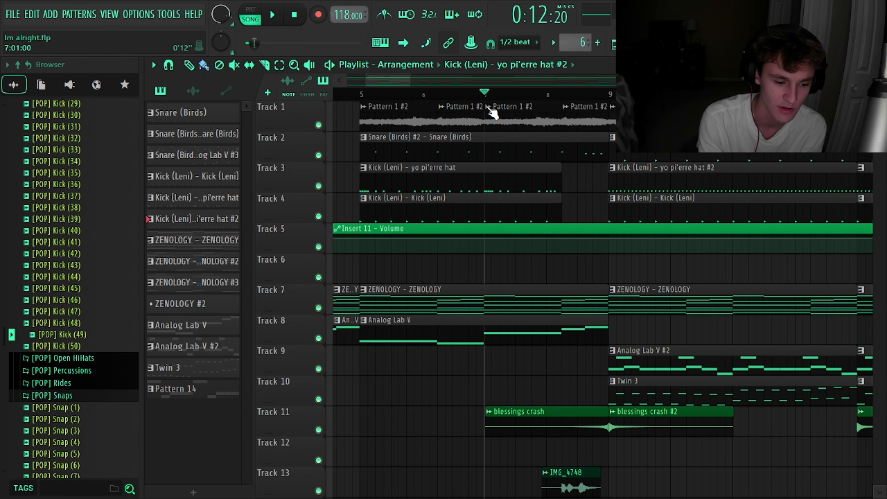
{"action": "key", "text": "space"}
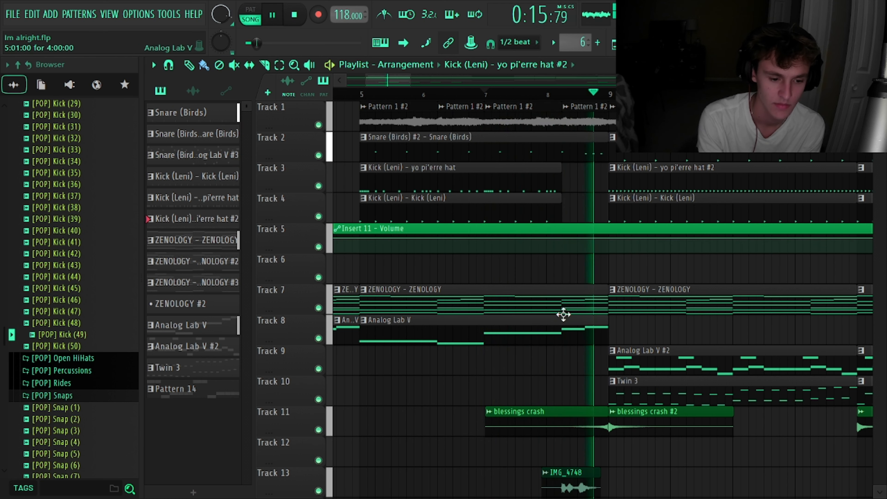
{"action": "key", "text": "space"}
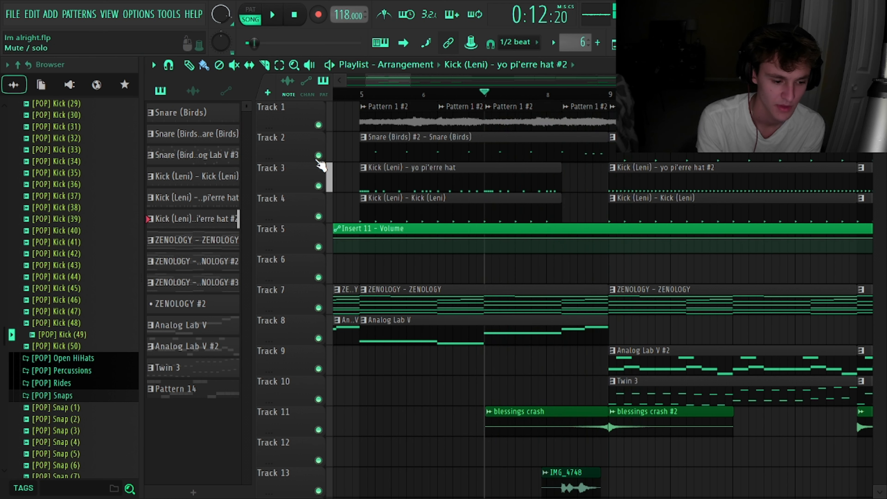
Solo Track 2, open the Snare (Birds) #2 clip and play its closing notes in pattern mode
{"action": "right_click", "coordinate": [318, 155]}
{"action": "double_click", "coordinate": [432, 149]}
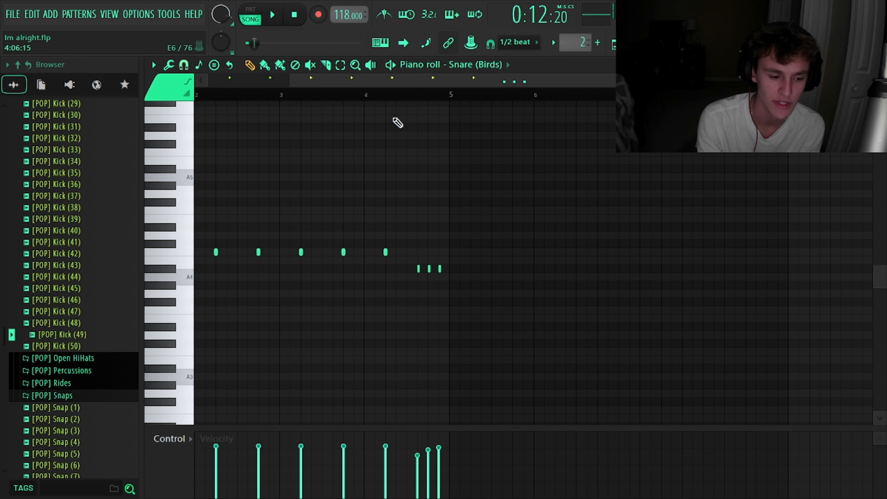
{"action": "left_click", "coordinate": [251, 11]}
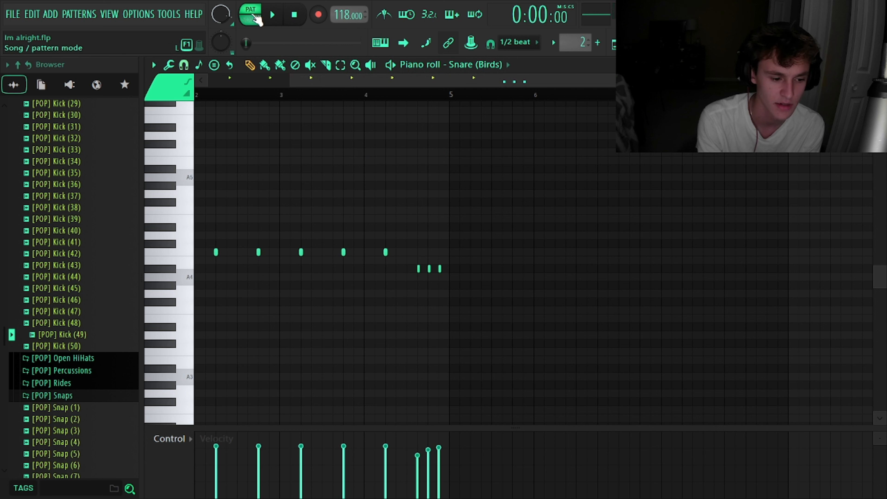
{"action": "left_click", "coordinate": [394, 92]}
{"action": "key", "text": "space"}
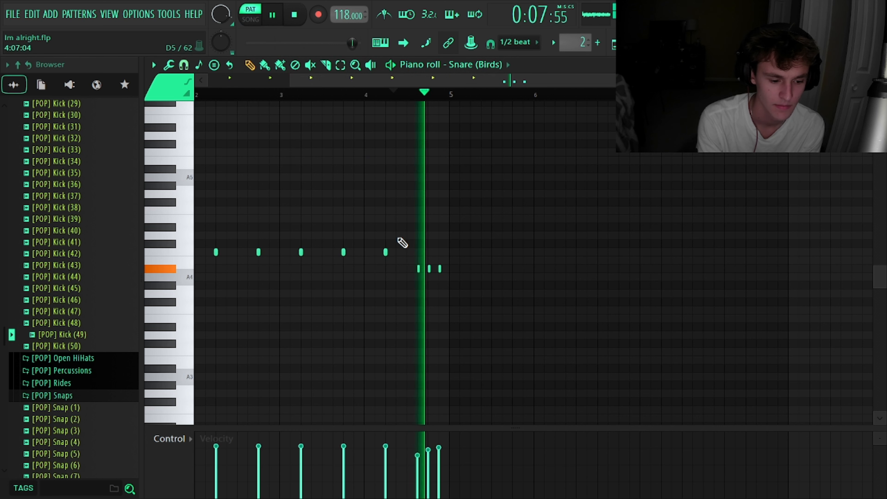
{"action": "key", "text": "space"}
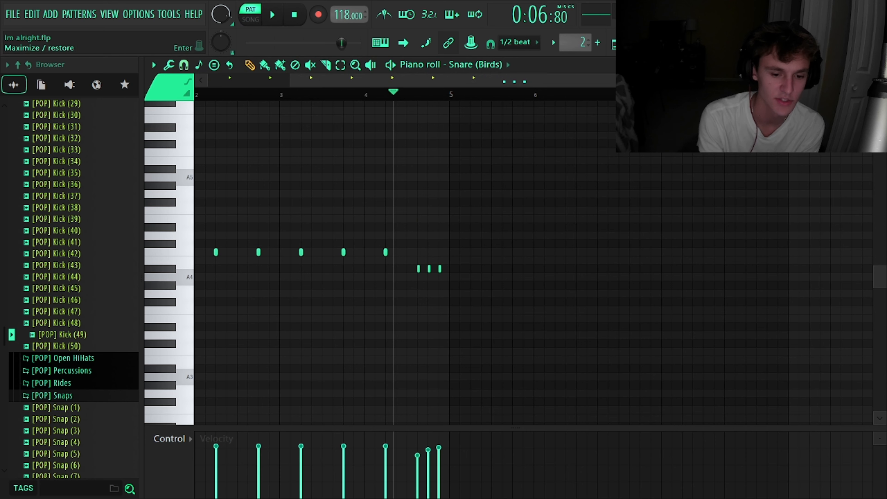
{"action": "left_click", "coordinate": [153, 61]}
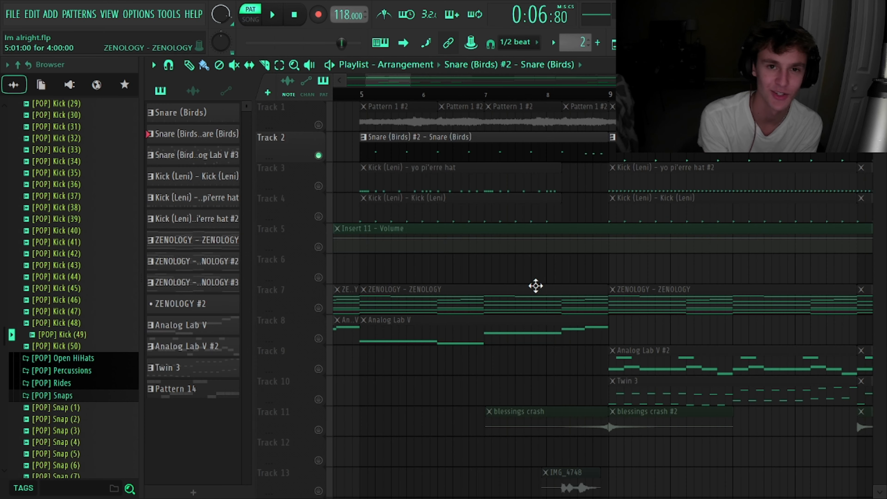
Solo Track 11 and place a copy of its blessings crash #2 clip on Track 12
{"action": "left_click", "coordinate": [318, 429]}
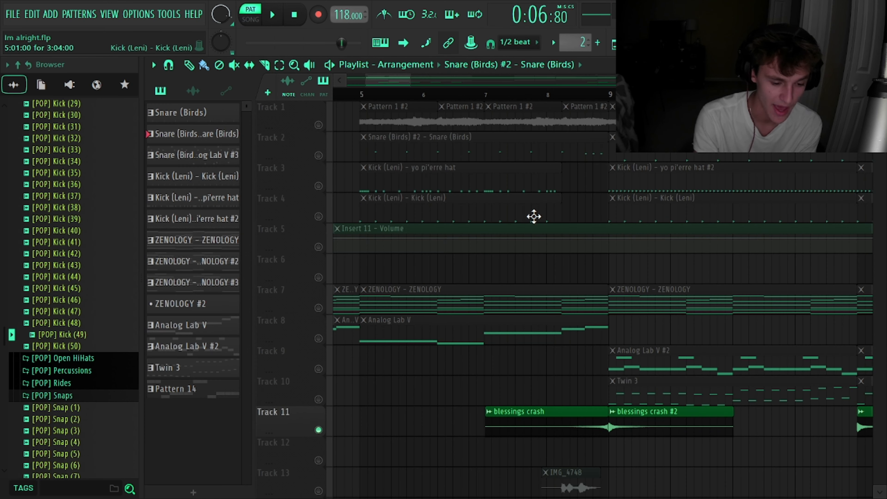
{"action": "left_click", "coordinate": [559, 97]}
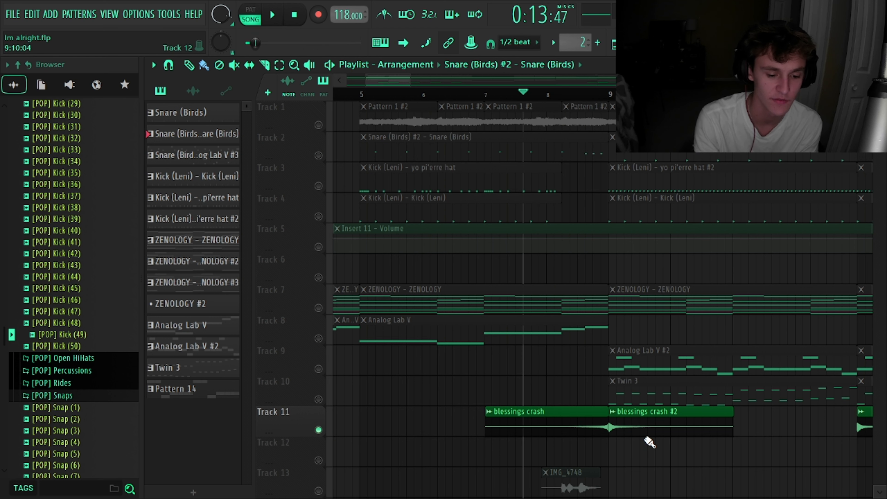
{"action": "scroll", "coordinate": [649, 441], "scroll_direction": "up", "scroll_amount": 3}
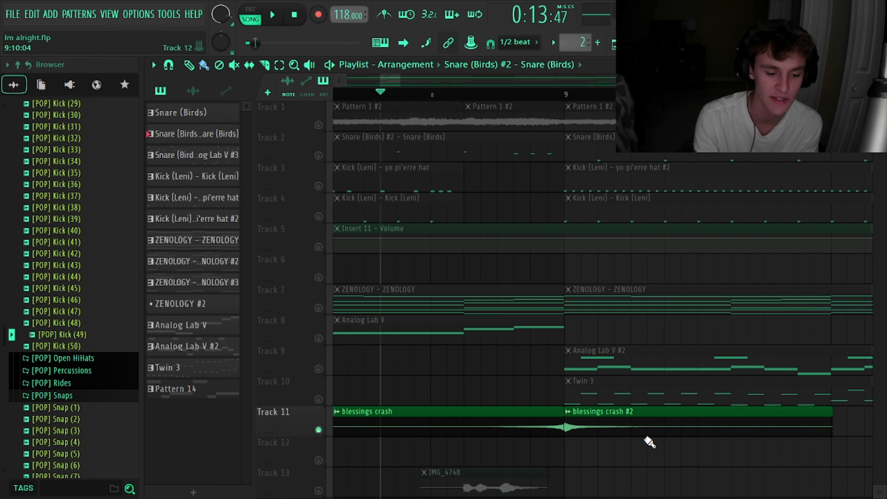
{"action": "left_click", "coordinate": [646, 428]}
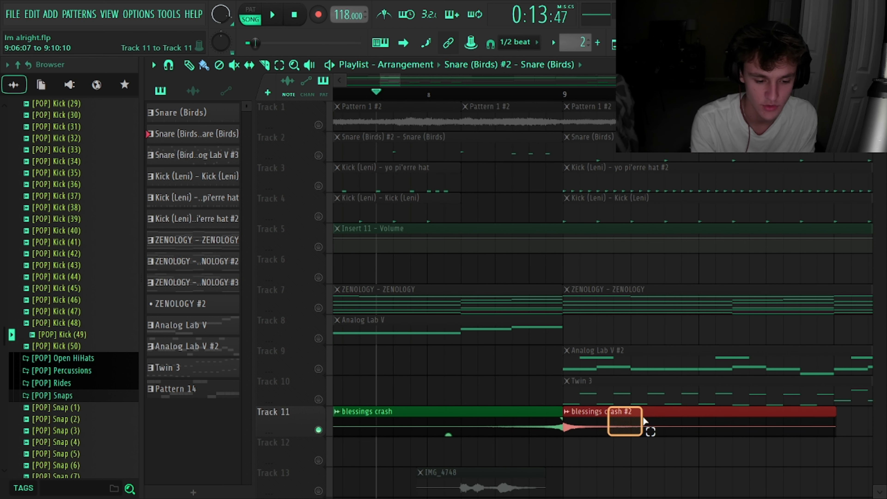
{"action": "key", "text": "ctrl+v"}
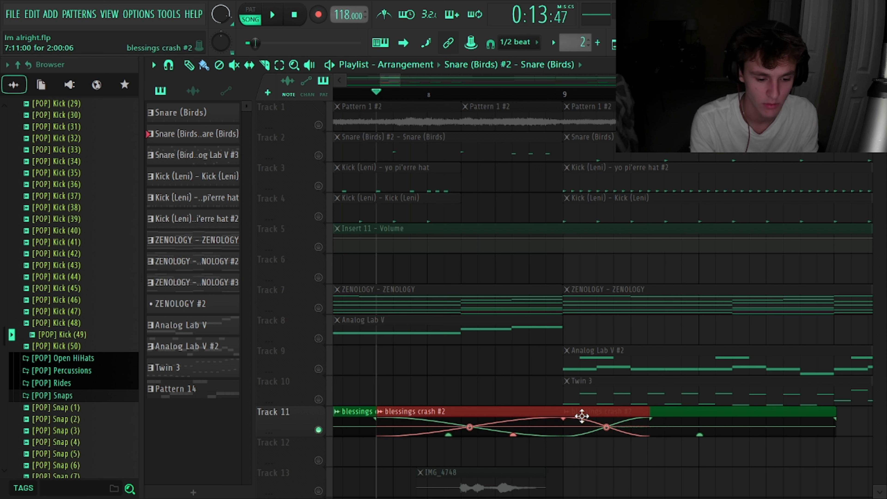
{"action": "left_click_drag", "start_coordinate": [581, 416], "coordinate": [584, 464]}
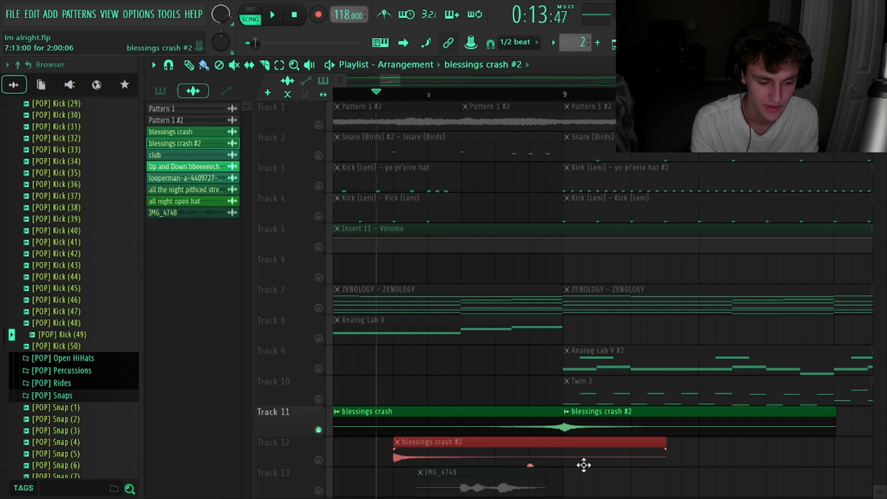
Unsolo the tracks, toggle Reverse on and off for the blessings crash #2 sample, and delete the copy on Track 12
{"action": "right_click", "coordinate": [318, 461]}
{"action": "right_click", "coordinate": [318, 460]}
{"action": "double_click", "coordinate": [414, 455]}
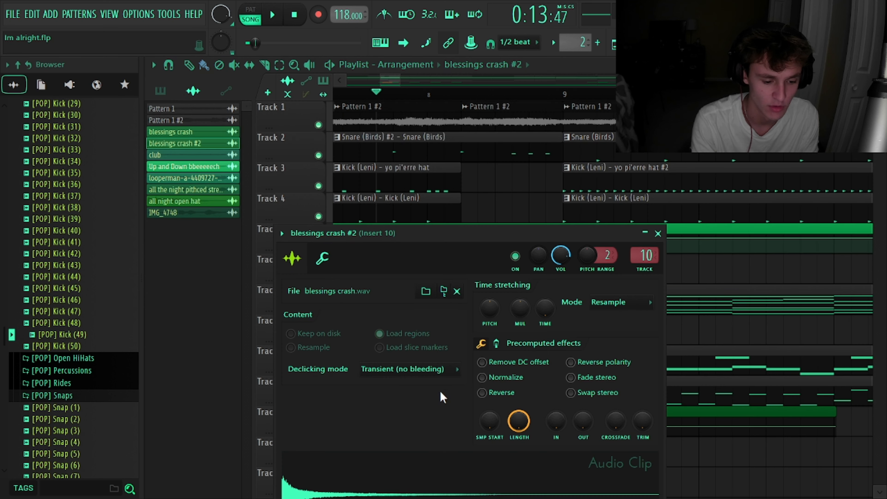
{"action": "left_click", "coordinate": [495, 394]}
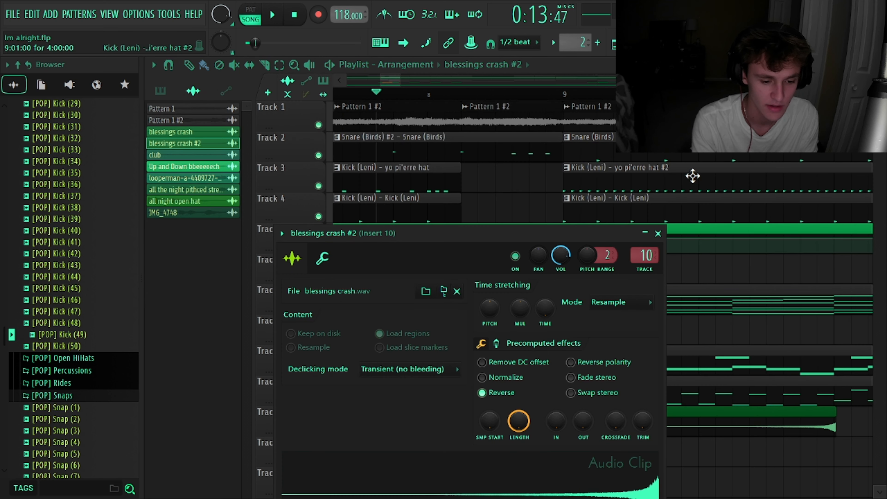
{"action": "left_click", "coordinate": [510, 393]}
{"action": "left_click", "coordinate": [657, 233]}
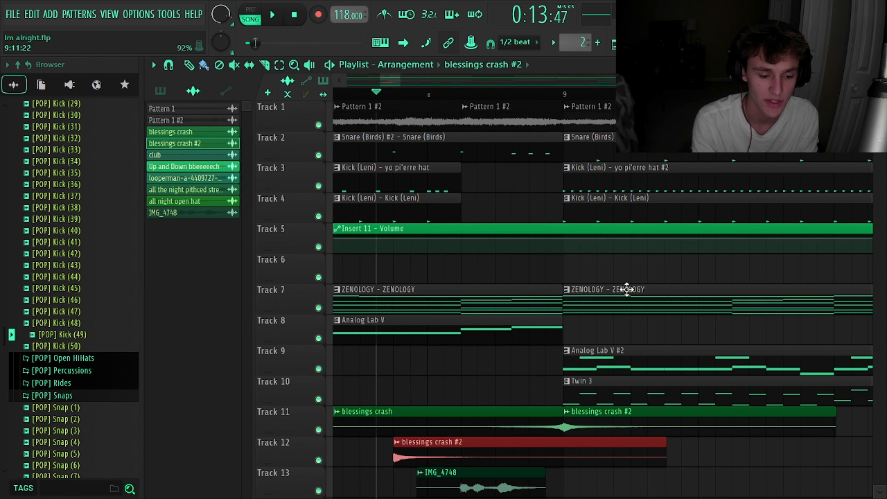
{"action": "right_click", "coordinate": [554, 462]}
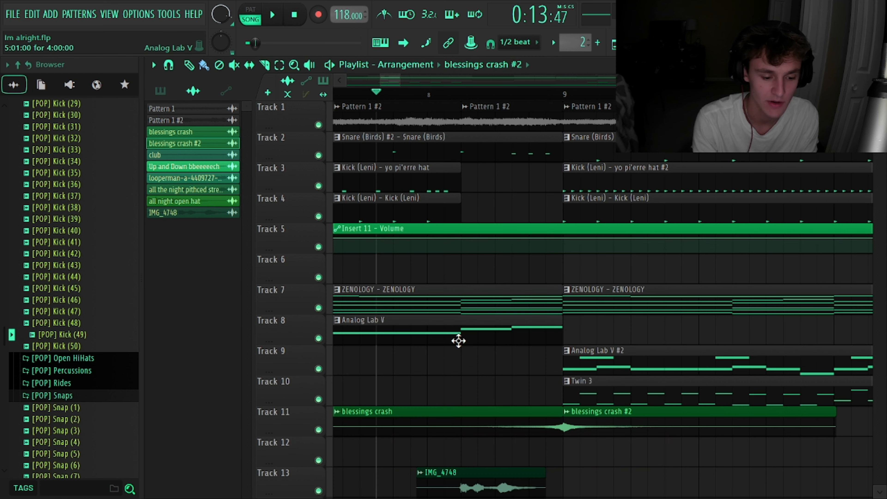
Solo Track 11 to play the reversed crash leading into bar 9, and restore all tracks
{"action": "left_click", "coordinate": [318, 430], "text": "ctrl"}
{"action": "key", "text": "space"}
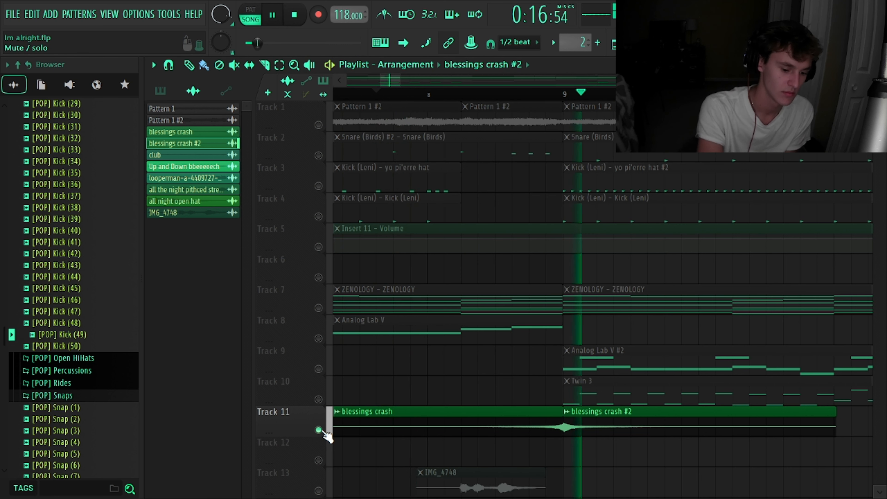
{"action": "key", "text": "space"}
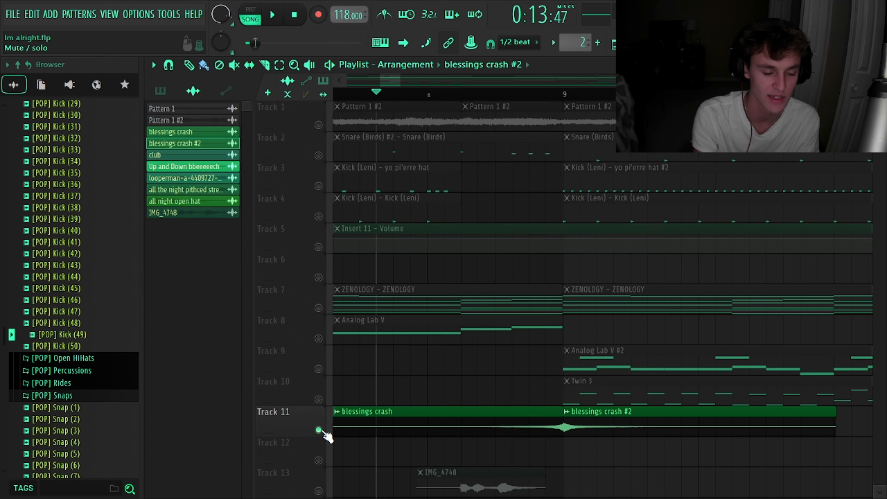
{"action": "left_click", "coordinate": [319, 430], "text": "ctrl"}
Open the Twin 3 clip starting at bar 9 on Track 10 in pattern mode and audition its first G4 and G5 notes
{"action": "scroll", "coordinate": [374, 335], "scroll_direction": "down", "scroll_amount": 8}
{"action": "scroll", "coordinate": [377, 332], "scroll_direction": "up", "scroll_amount": 6}
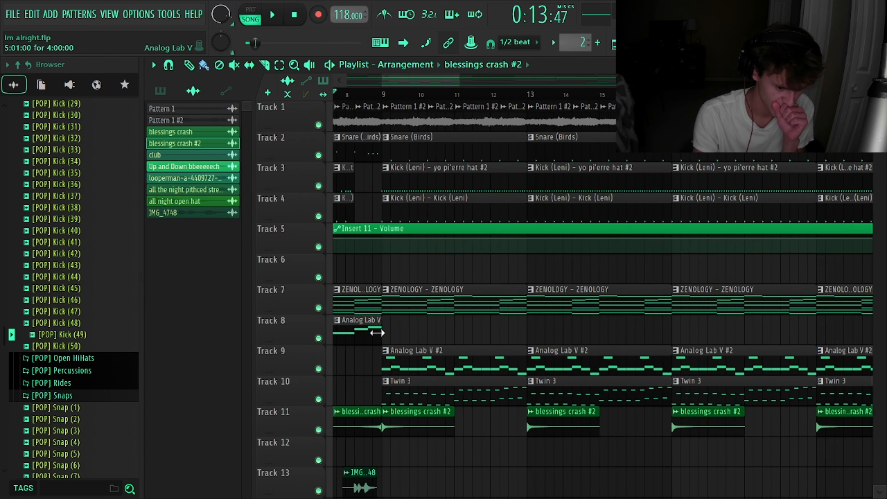
{"action": "double_click", "coordinate": [418, 391]}
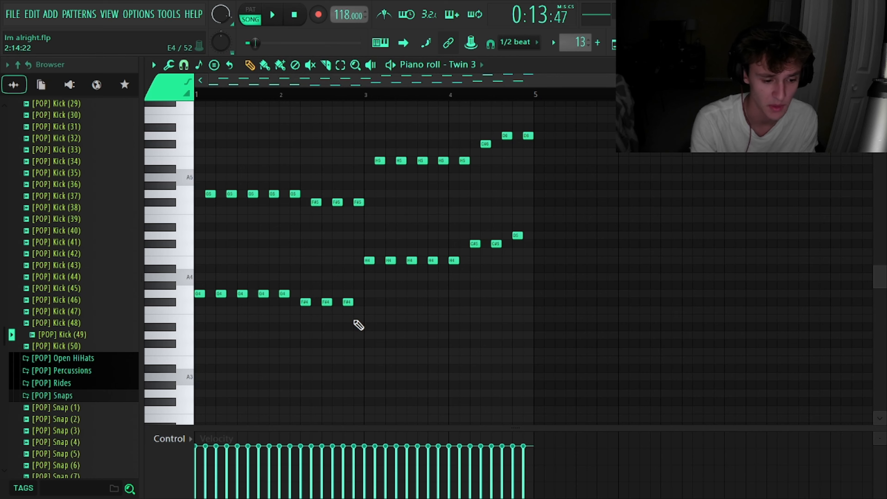
{"action": "scroll", "coordinate": [358, 325], "scroll_direction": "up", "scroll_amount": 2}
{"action": "left_click", "coordinate": [250, 10]}
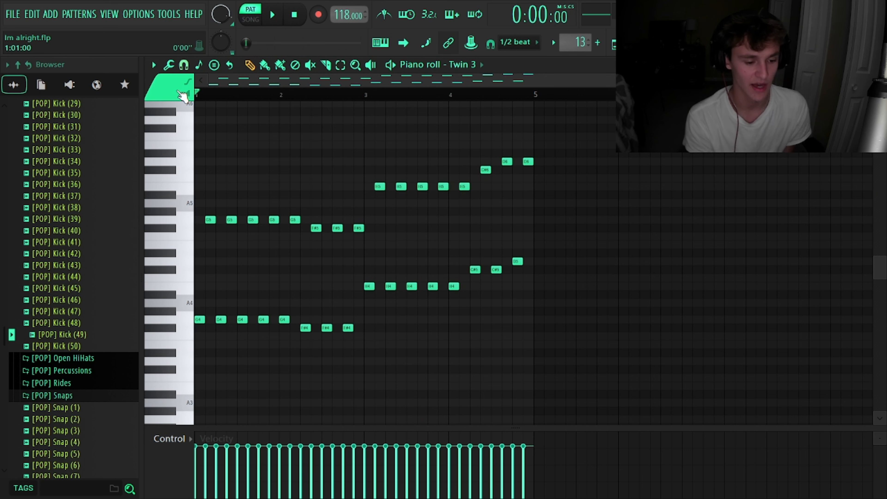
{"action": "scroll", "coordinate": [217, 311], "scroll_direction": "up", "scroll_amount": 2}
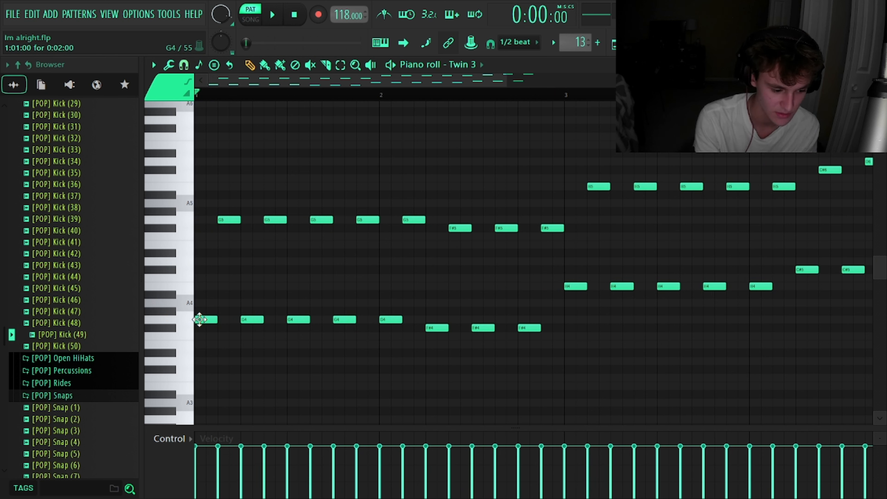
{"action": "left_click", "coordinate": [204, 320]}
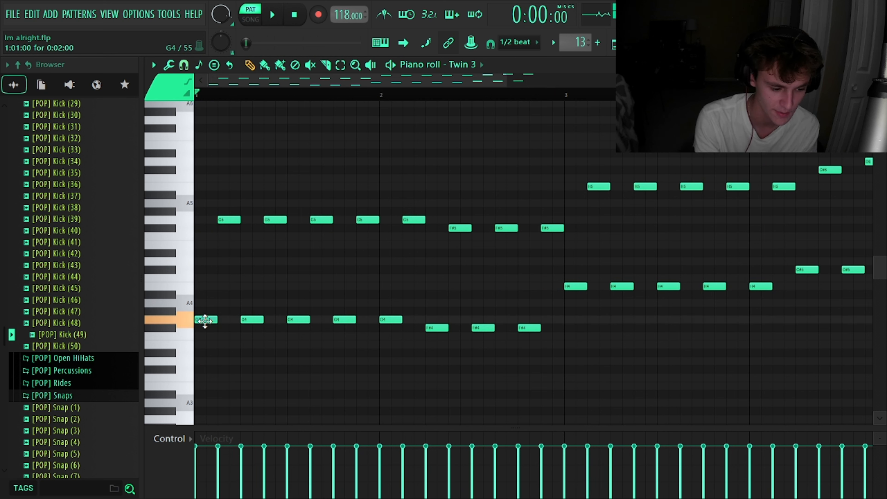
{"action": "left_click", "coordinate": [229, 219]}
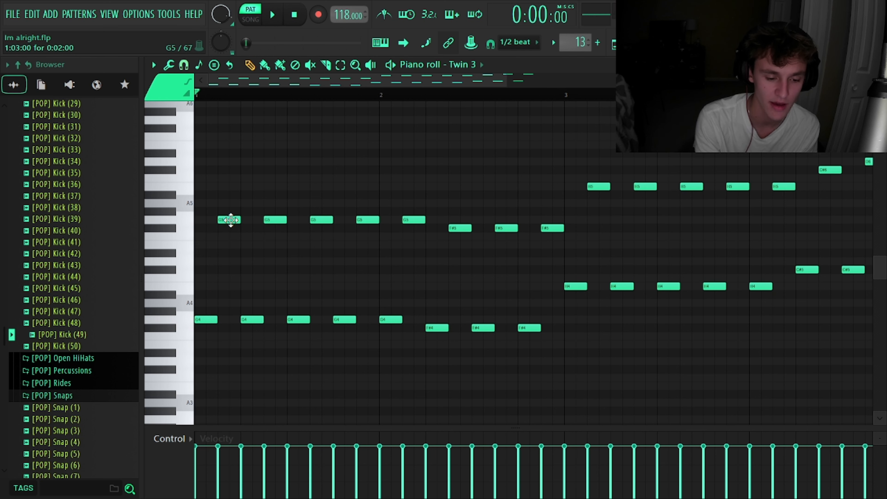
Play the Twin 3 pattern on its own and return to the playlist
{"action": "scroll", "coordinate": [302, 291], "scroll_direction": "down", "scroll_amount": 2}
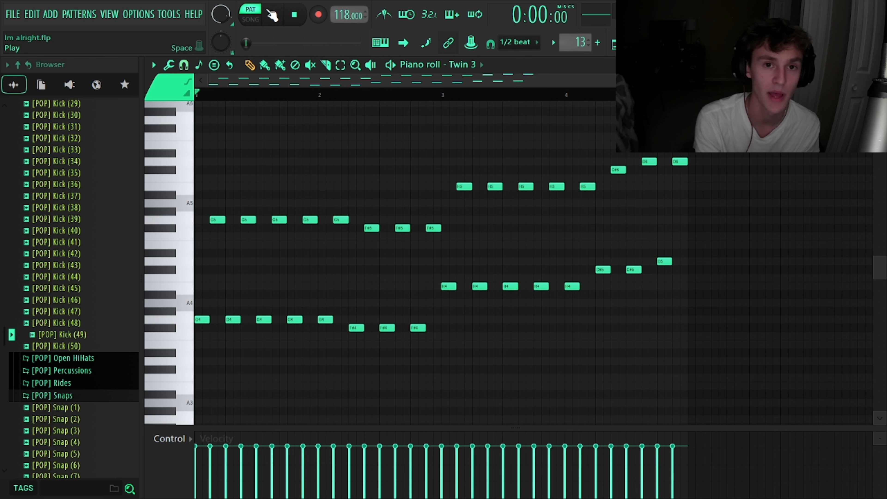
{"action": "left_click", "coordinate": [273, 16]}
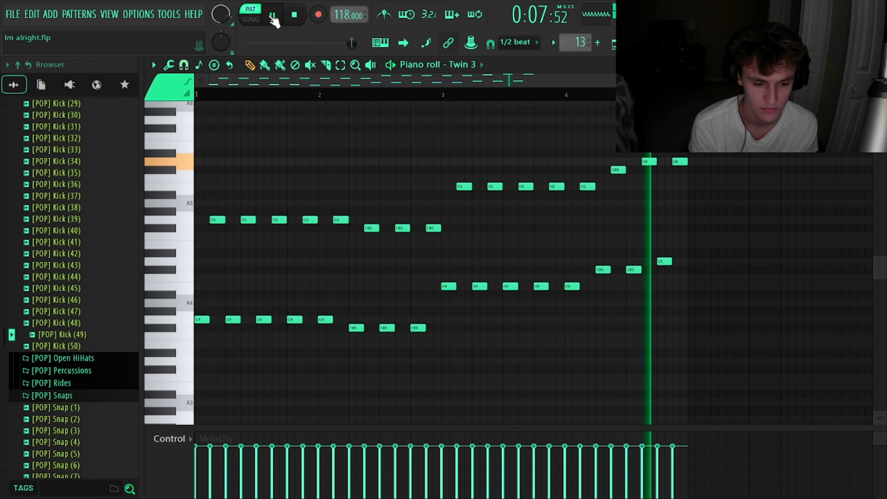
{"action": "left_click", "coordinate": [273, 16]}
{"action": "key", "text": "F5"}
Mute Tracks 7, 1 and 9, and play the arrangement in song mode from bar 7
{"action": "scroll", "coordinate": [428, 338], "scroll_direction": "left", "scroll_amount": 3}
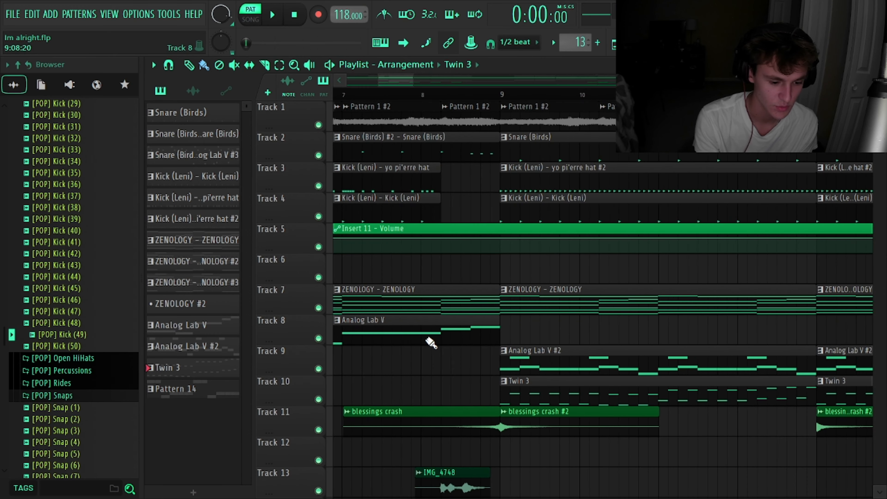
{"action": "scroll", "coordinate": [428, 339], "scroll_direction": "right", "scroll_amount": 3}
{"action": "left_click", "coordinate": [318, 307]}
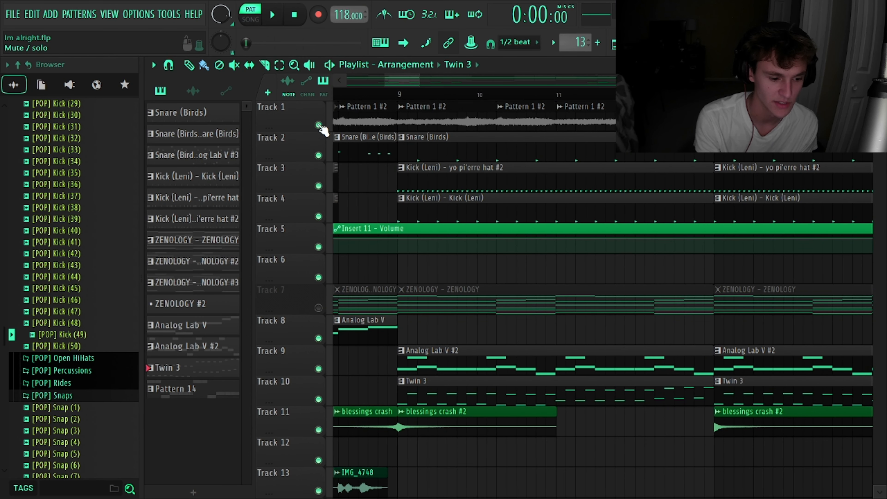
{"action": "left_click", "coordinate": [318, 125]}
{"action": "scroll", "coordinate": [445, 227], "scroll_direction": "left", "scroll_amount": 2}
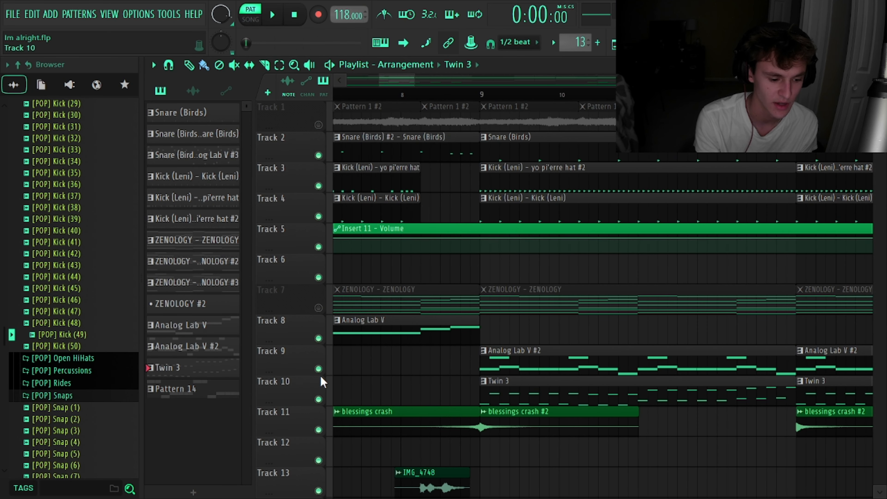
{"action": "left_click", "coordinate": [318, 369]}
{"action": "left_click_drag", "start_coordinate": [397, 96], "coordinate": [441, 119]}
{"action": "key", "text": "space"}
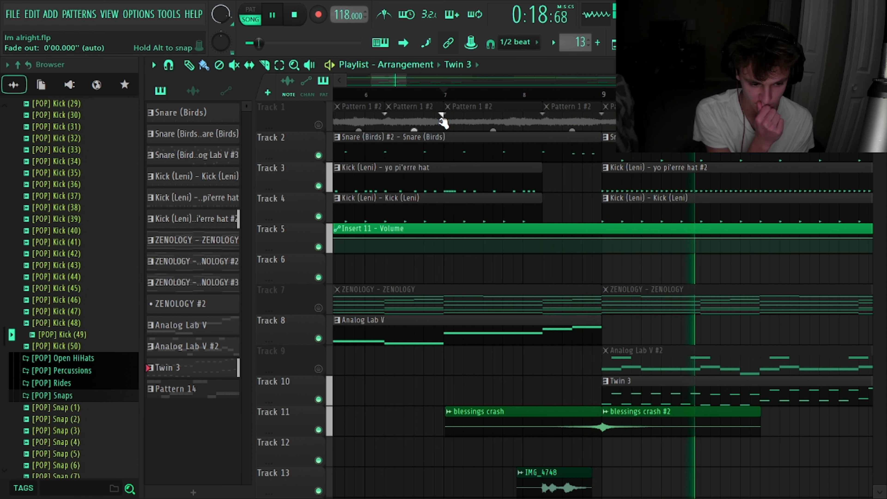
Stop playback, solo Track 9 from bar 9 and open its Analog Lab V #2 clip in the piano roll
{"action": "key", "text": "space"}
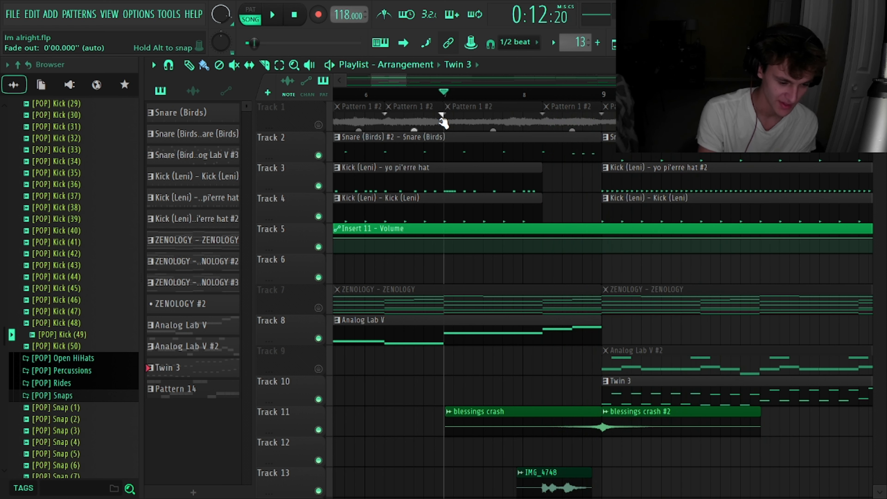
{"action": "scroll", "coordinate": [673, 341], "scroll_direction": "right", "scroll_amount": 3}
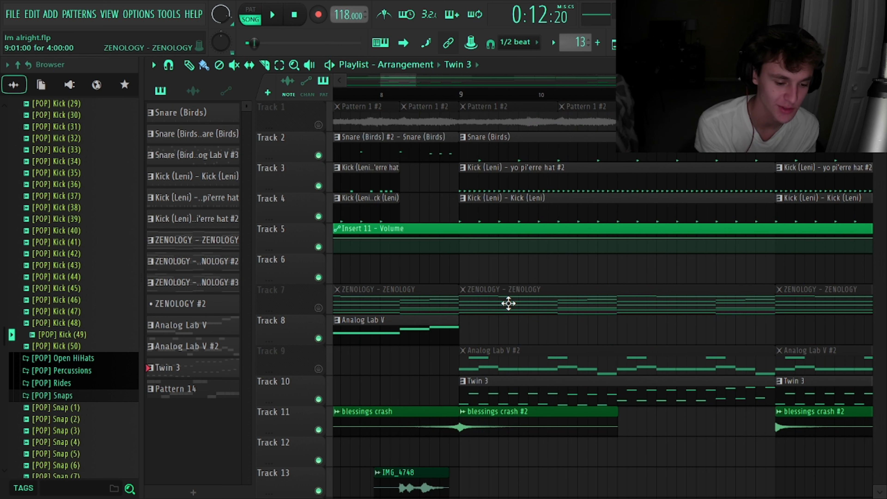
{"action": "right_click", "coordinate": [319, 368]}
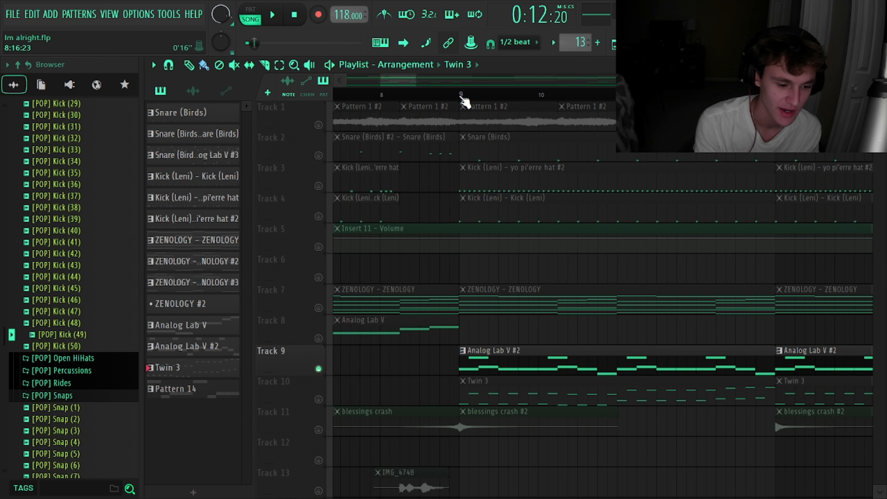
{"action": "left_click", "coordinate": [461, 94]}
{"action": "double_click", "coordinate": [486, 362]}
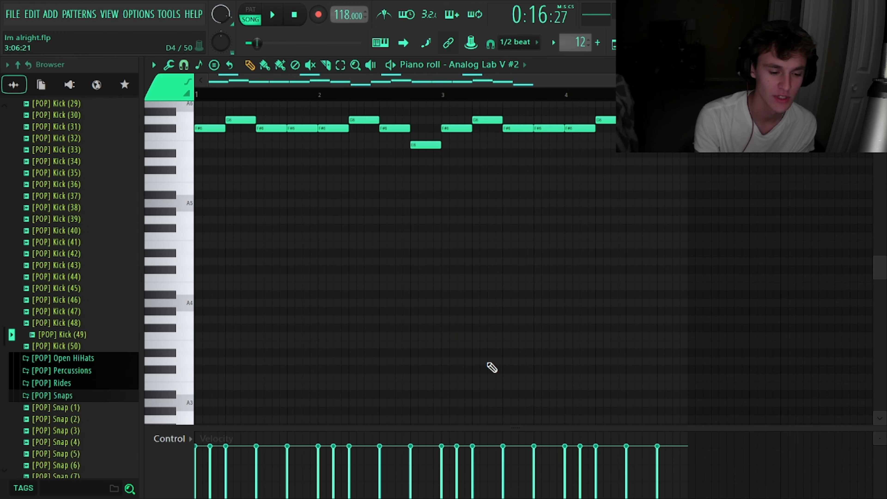
{"action": "scroll", "coordinate": [412, 299], "scroll_direction": "up", "scroll_amount": 3}
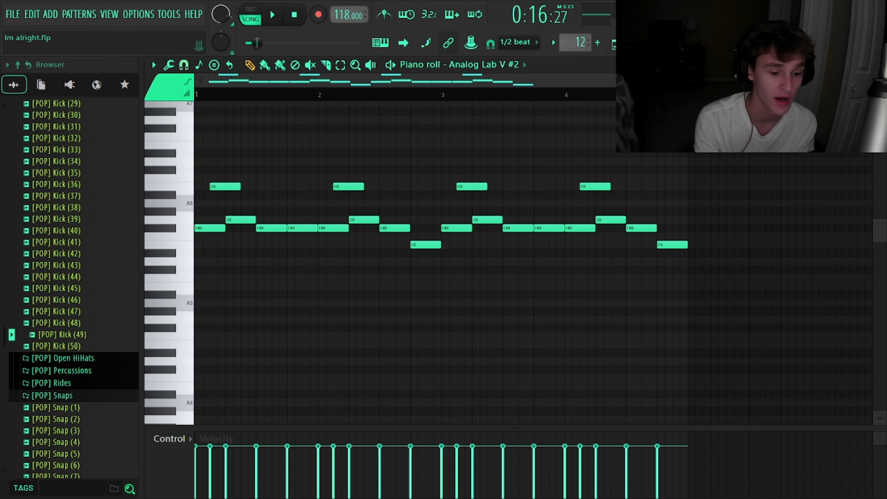
Select Insert 7 in the mixer and return to the Analog Lab V #2 piano roll
{"action": "key", "text": "F9"}
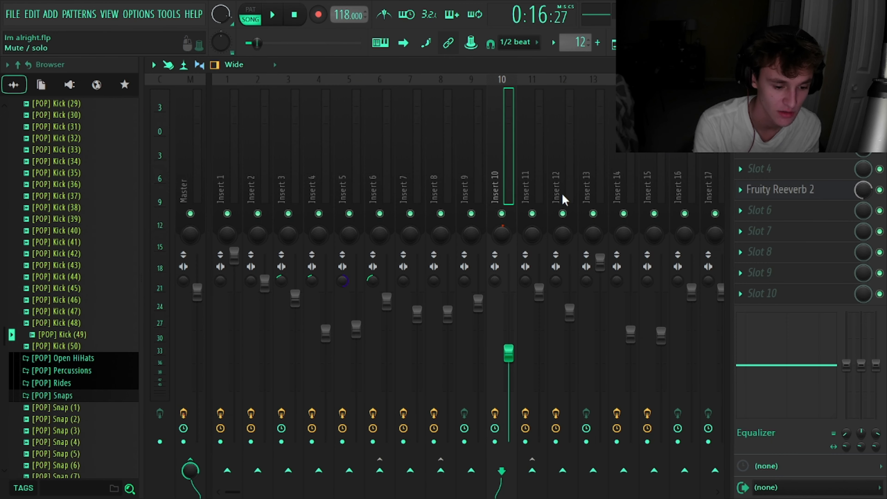
{"action": "key", "text": "Left"}
{"action": "key", "text": "Left"}
{"action": "key", "text": "Left"}
{"action": "left_click", "coordinate": [879, 65]}
Play the soloed Analog Lab V #2 melody in song mode from bar 9
{"action": "scroll", "coordinate": [373, 224], "scroll_direction": "up", "scroll_amount": 2}
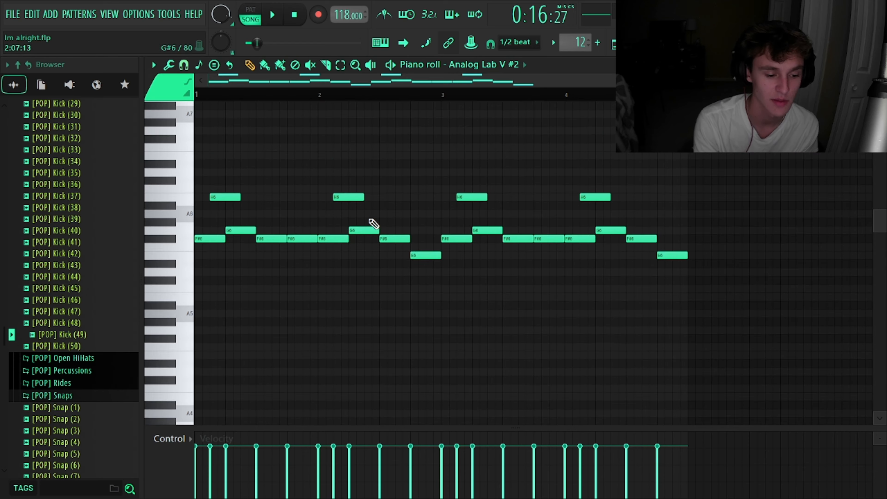
{"action": "key", "text": "space"}
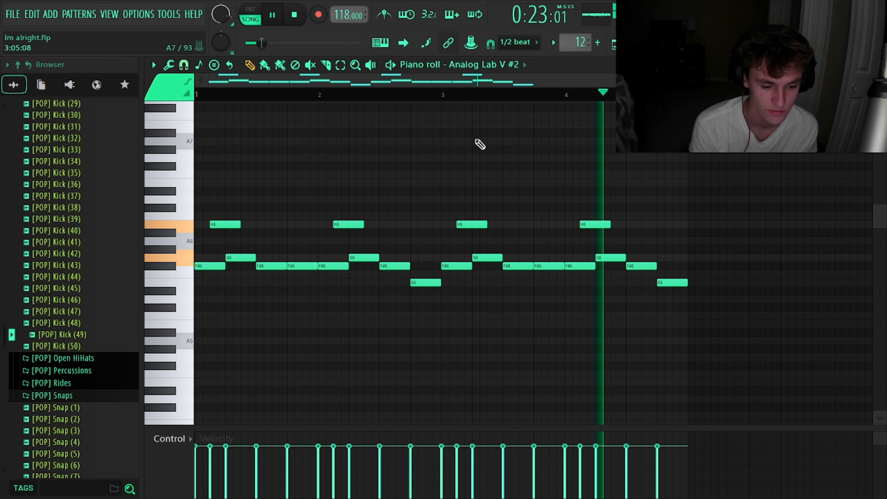
{"action": "key", "text": "space"}
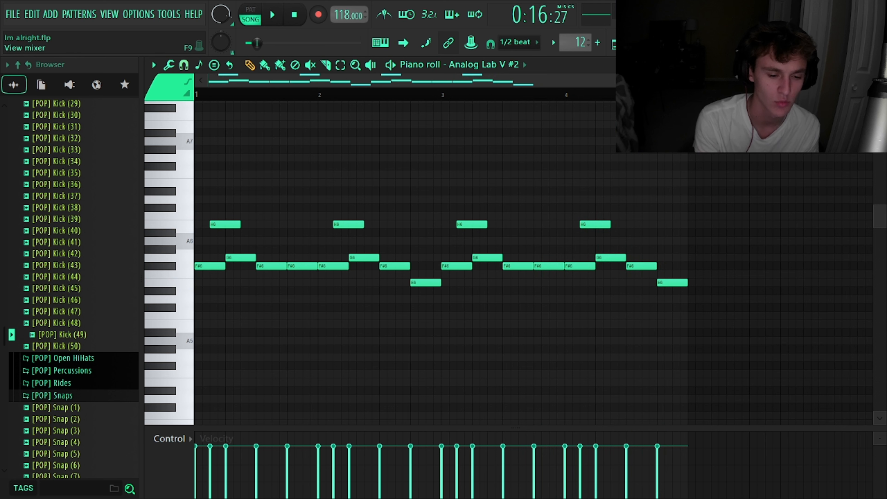
Inspect the time envelopes of the two Gross Beat effects on Insert 7 and close both
{"action": "key", "text": "F9"}
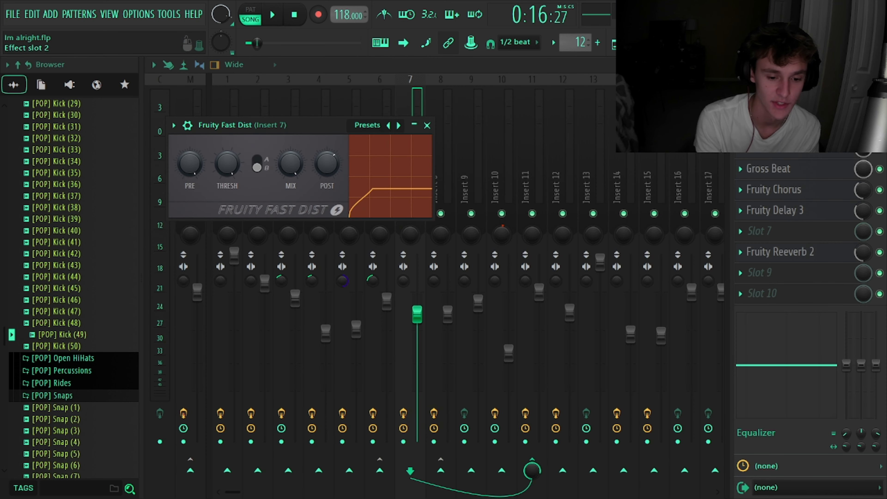
{"action": "left_click", "coordinate": [783, 166]}
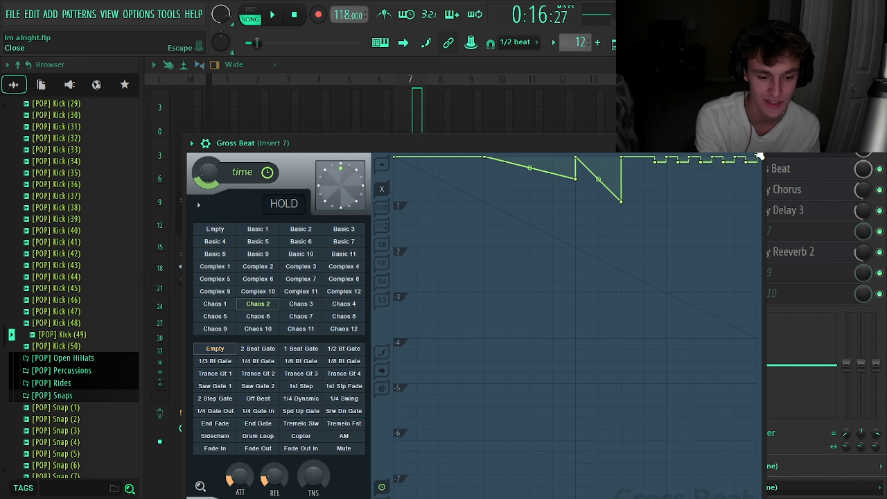
{"action": "left_click", "coordinate": [758, 155]}
{"action": "left_click", "coordinate": [776, 171]}
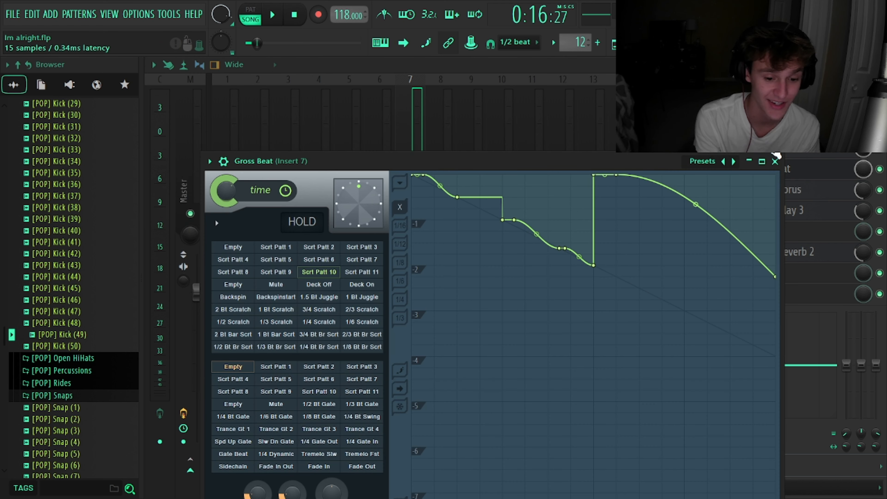
{"action": "left_click", "coordinate": [774, 160]}
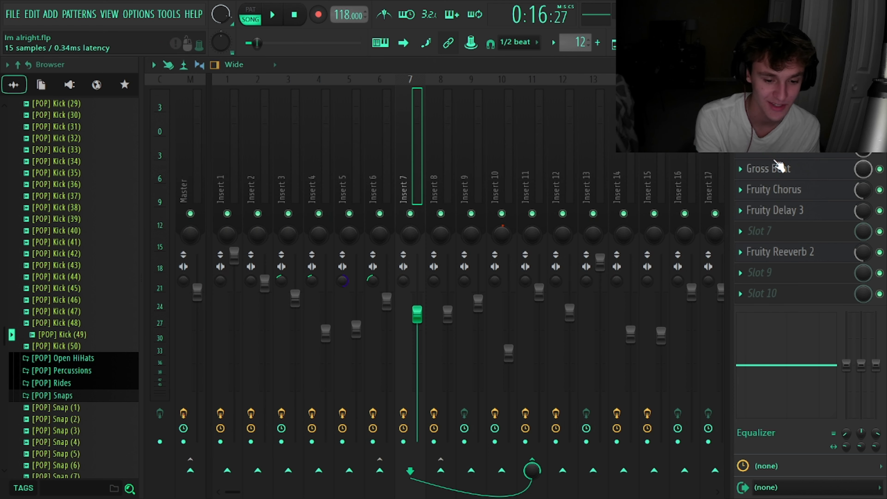
Check the Fruity Chorus and Fruity Delay 3 effects on Insert 7, and close Fruity Fast Dist over the piano roll
{"action": "left_click", "coordinate": [800, 197]}
{"action": "left_click", "coordinate": [799, 198]}
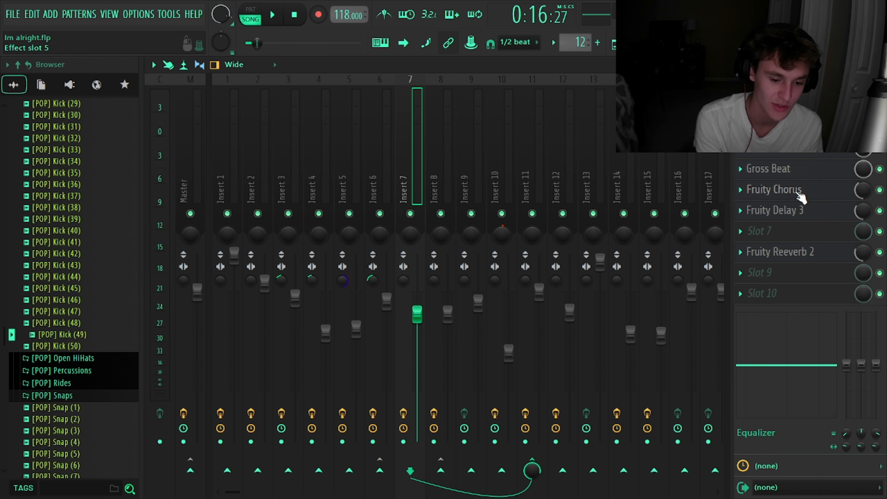
{"action": "left_click", "coordinate": [801, 212]}
{"action": "left_click", "coordinate": [803, 214]}
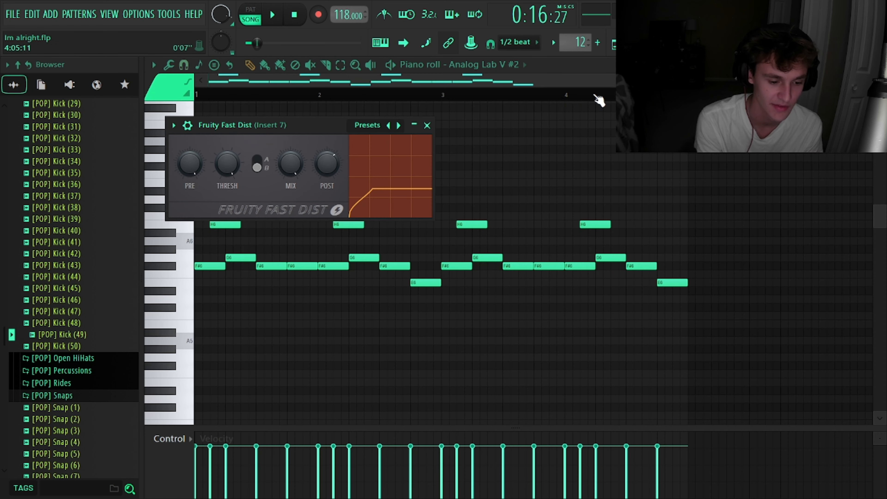
{"action": "left_click", "coordinate": [424, 124]}
Replay the Analog Lab V #2 melody, and return to the playlist with all tracks restored
{"action": "key", "text": "space"}
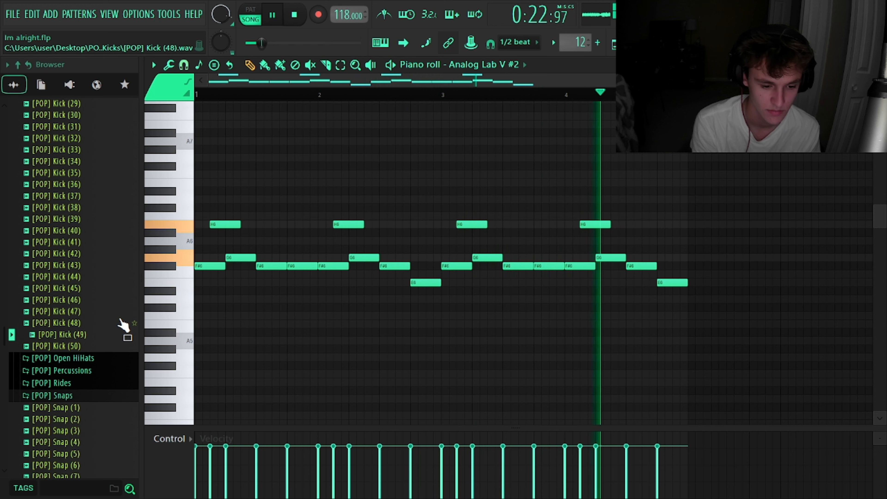
{"action": "key", "text": "space"}
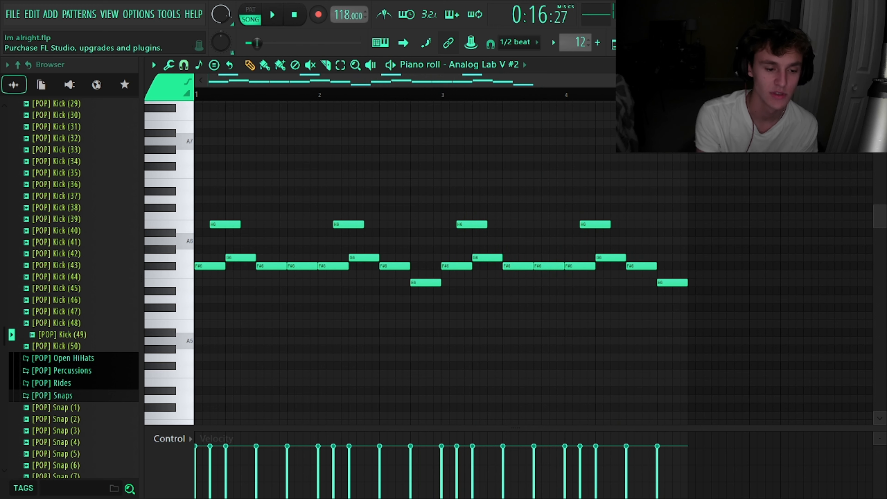
{"action": "left_click", "coordinate": [879, 65]}
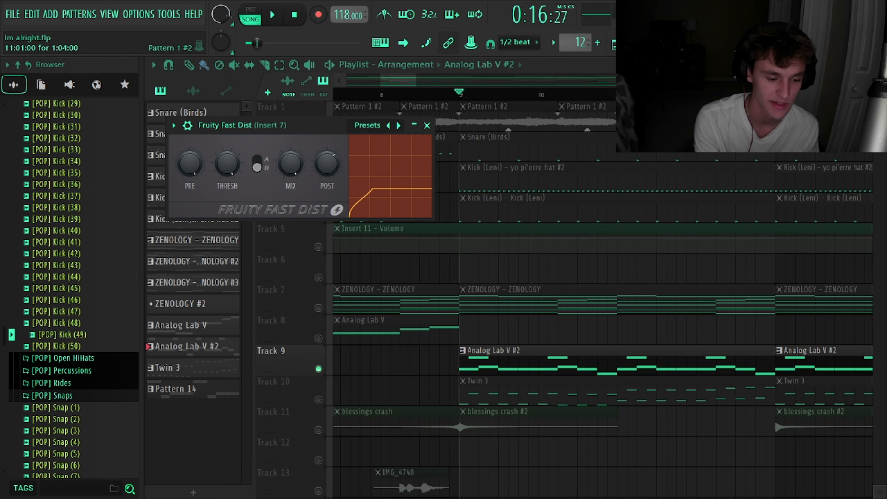
{"action": "left_click", "coordinate": [427, 126]}
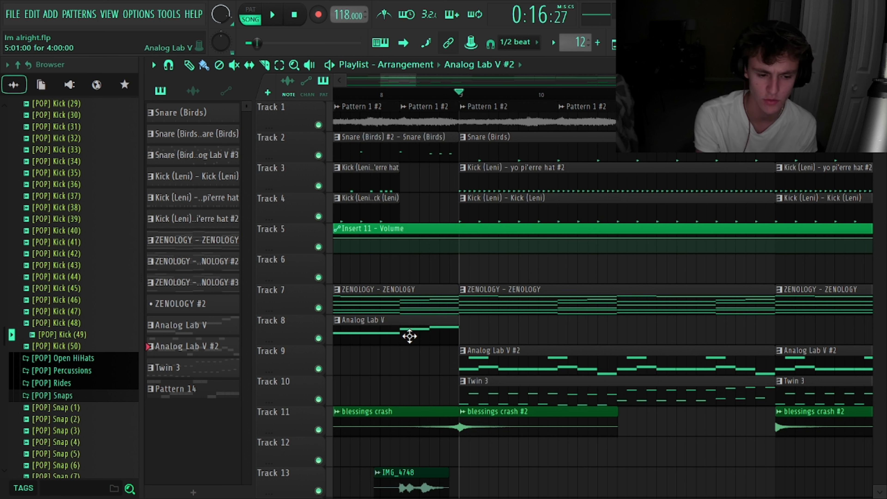
Solo Track 6 and open its ZENOLOGY #2 clip at bar 41 in pattern mode
{"action": "key", "text": "space"}
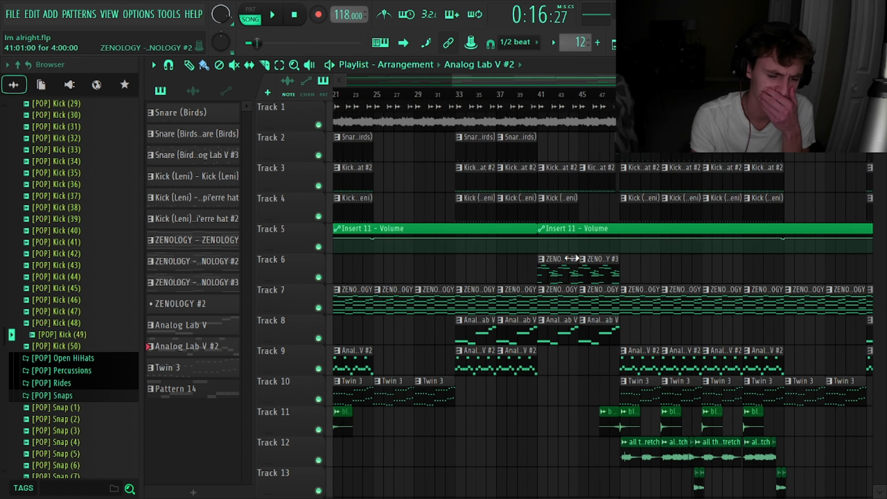
{"action": "scroll", "coordinate": [572, 258], "scroll_direction": "up", "scroll_amount": 8}
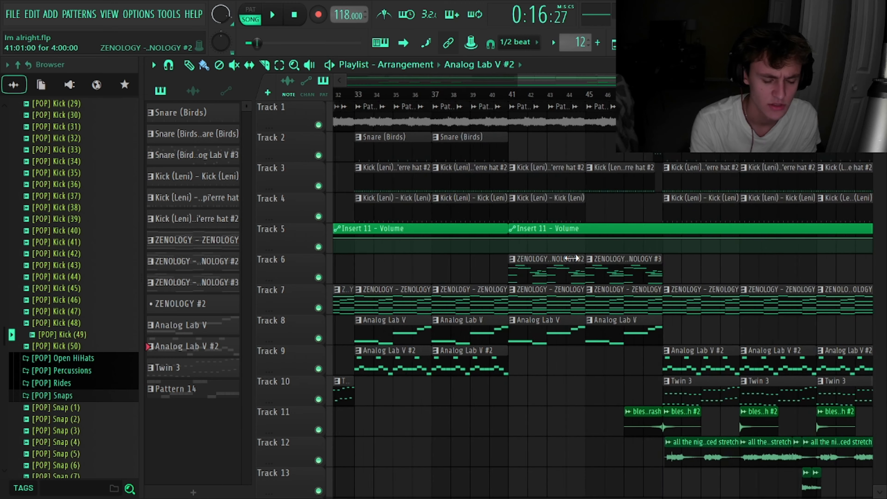
{"action": "scroll", "coordinate": [475, 203], "scroll_direction": "up", "scroll_amount": 3}
{"action": "scroll", "coordinate": [474, 203], "scroll_direction": "up", "scroll_amount": 2}
{"action": "left_click", "coordinate": [426, 94]}
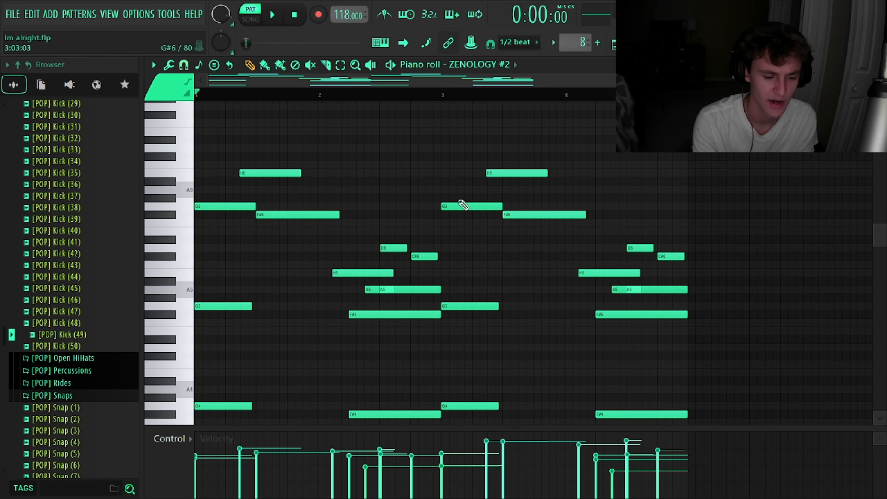
{"action": "scroll", "coordinate": [460, 201], "scroll_direction": "down", "scroll_amount": 1}
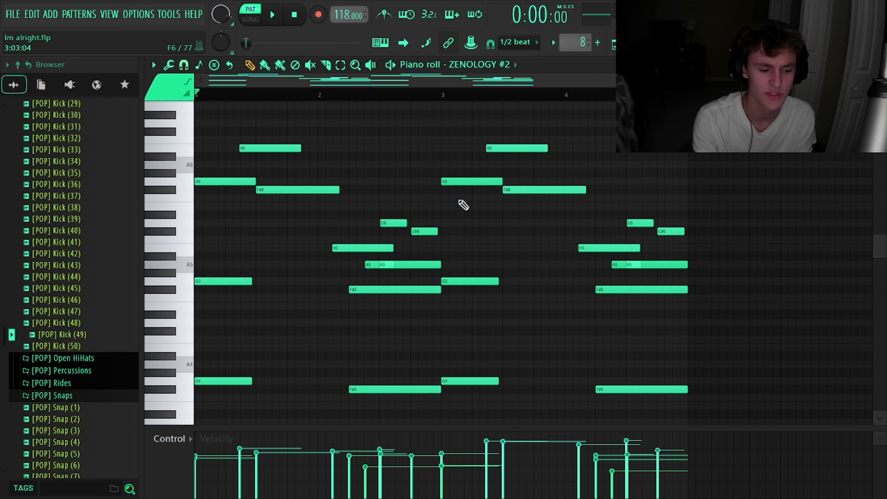
Play the ZENOLOGY #2 pattern on its own and slightly enlarge the velocity lane
{"action": "key", "text": "space"}
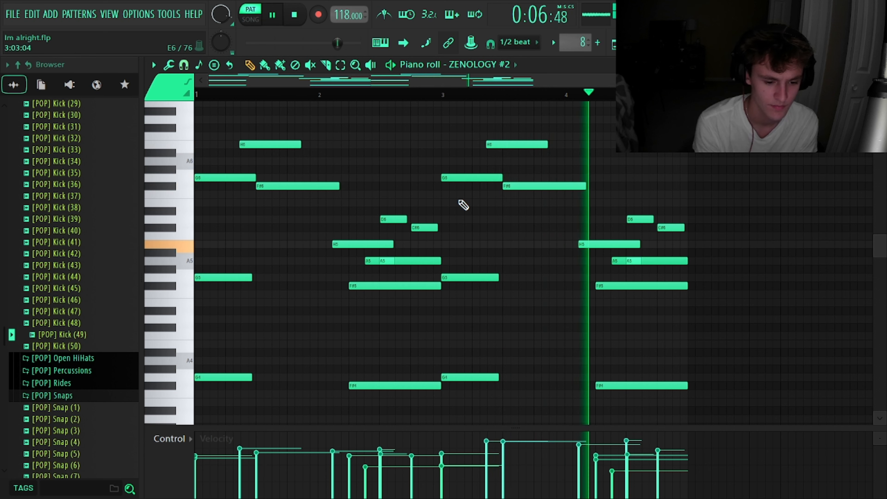
{"action": "key", "text": "space"}
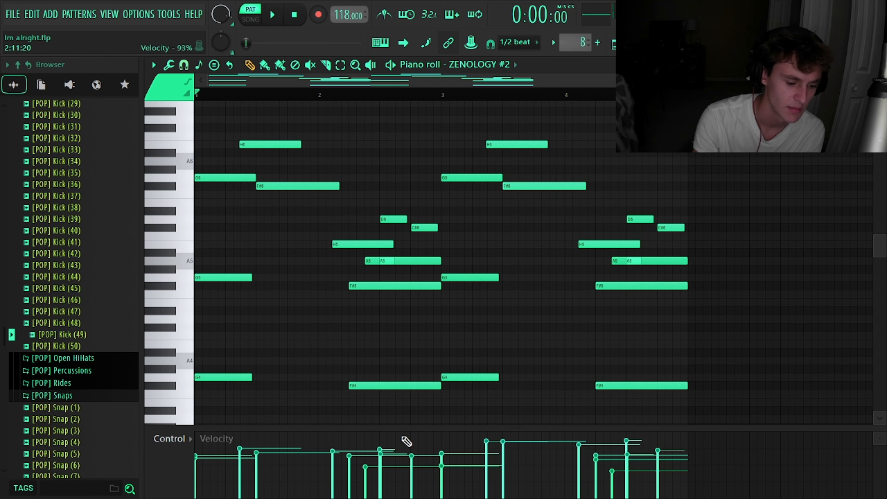
{"action": "left_click_drag", "start_coordinate": [400, 428], "coordinate": [468, 421]}
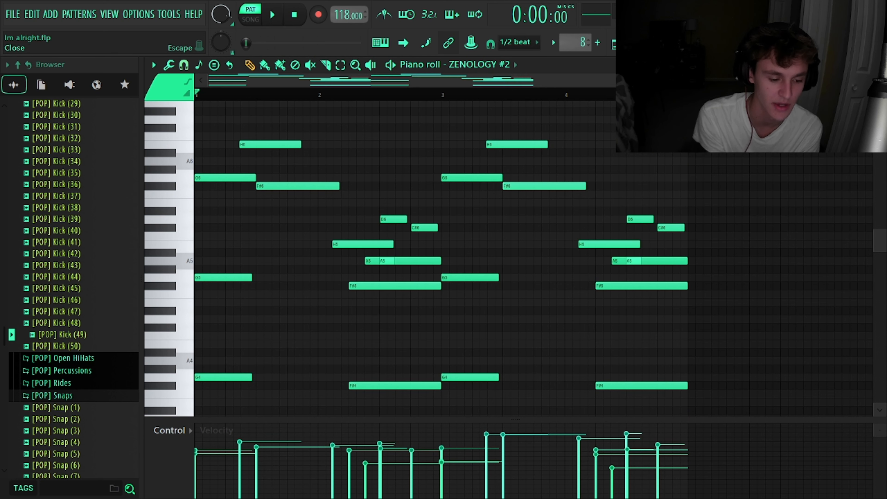
Return to the playlist and unsolo Track 6 to restore all tracks
{"action": "left_click", "coordinate": [879, 65]}
{"action": "scroll", "coordinate": [556, 294], "scroll_direction": "down", "scroll_amount": 3}
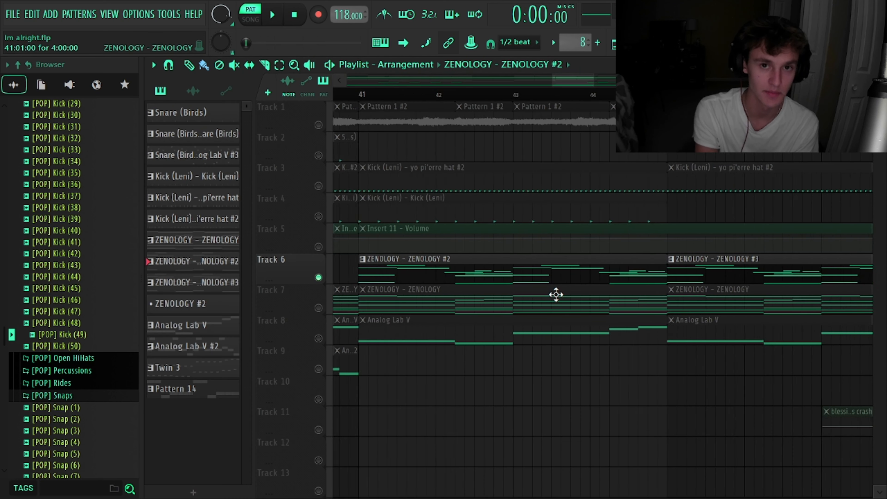
{"action": "right_click", "coordinate": [318, 277]}
{"action": "scroll", "coordinate": [492, 304], "scroll_direction": "down", "scroll_amount": 5}
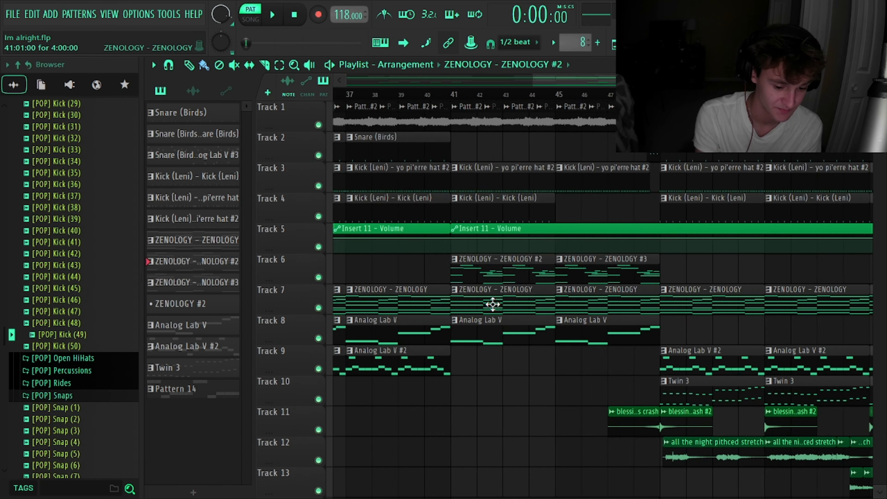
Review the vocal section from bar 49 and the looperman hear-your-name audio clip's settings, and close them
{"action": "scroll", "coordinate": [607, 421], "scroll_direction": "up", "scroll_amount": 3}
{"action": "scroll", "coordinate": [607, 420], "scroll_direction": "up", "scroll_amount": 3}
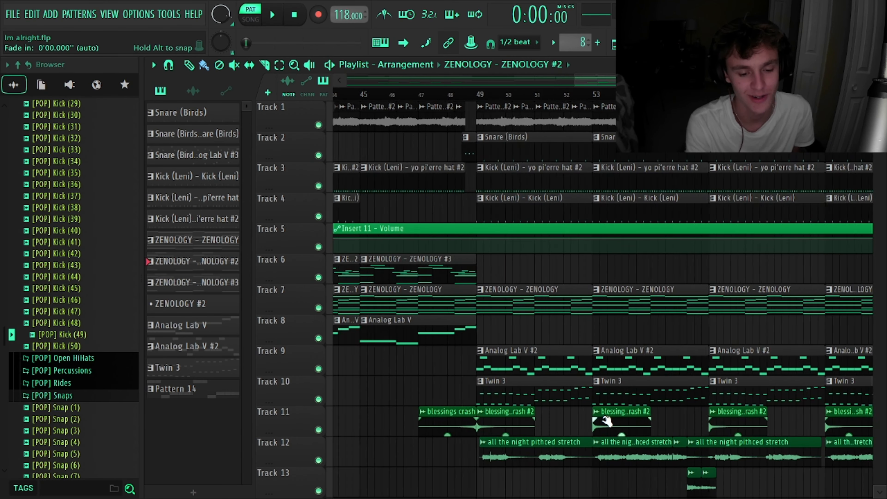
{"action": "scroll", "coordinate": [476, 420], "scroll_direction": "down", "scroll_amount": 3}
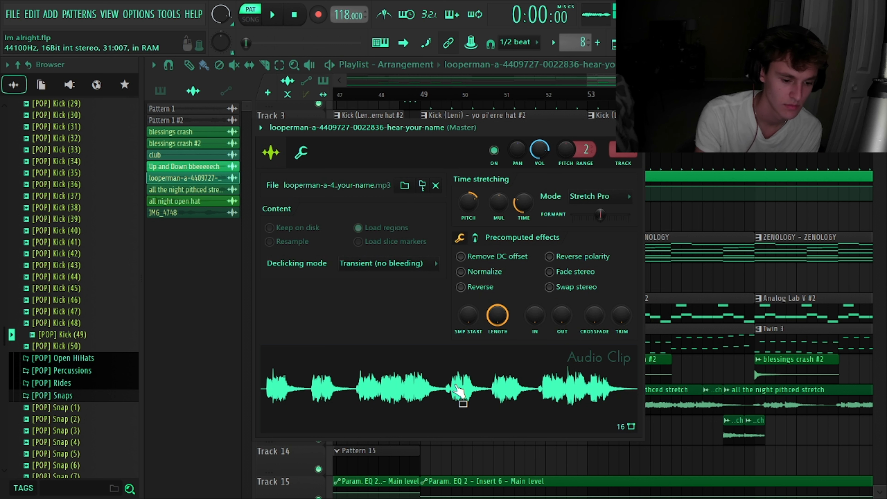
{"action": "left_click", "coordinate": [635, 128]}
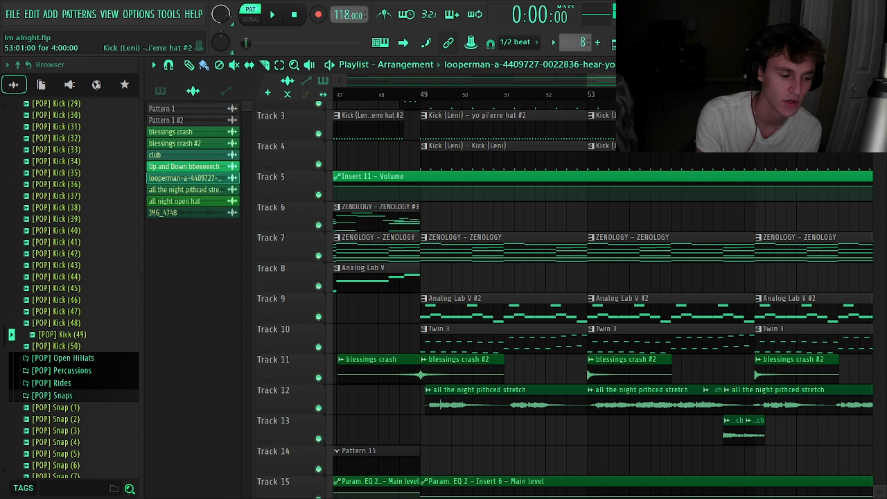
Play the arrangement in song mode from bar 49 to hear the vocal clips on Tracks 12 and 13
{"action": "left_click_drag", "start_coordinate": [440, 94], "coordinate": [422, 95]}
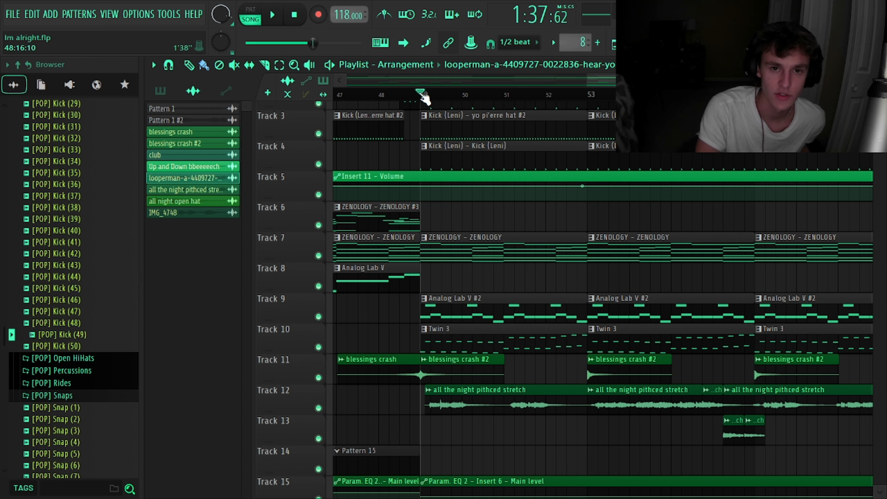
{"action": "key", "text": "space"}
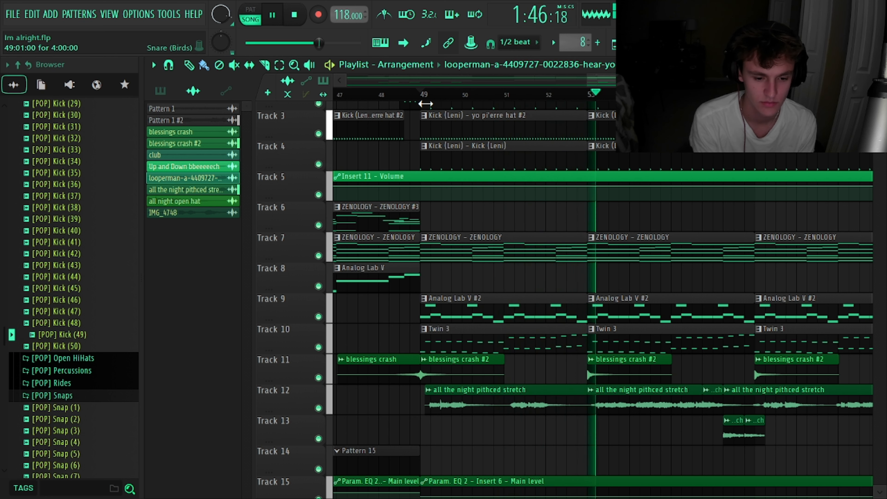
{"action": "scroll", "coordinate": [657, 242], "scroll_direction": "up", "scroll_amount": 1}
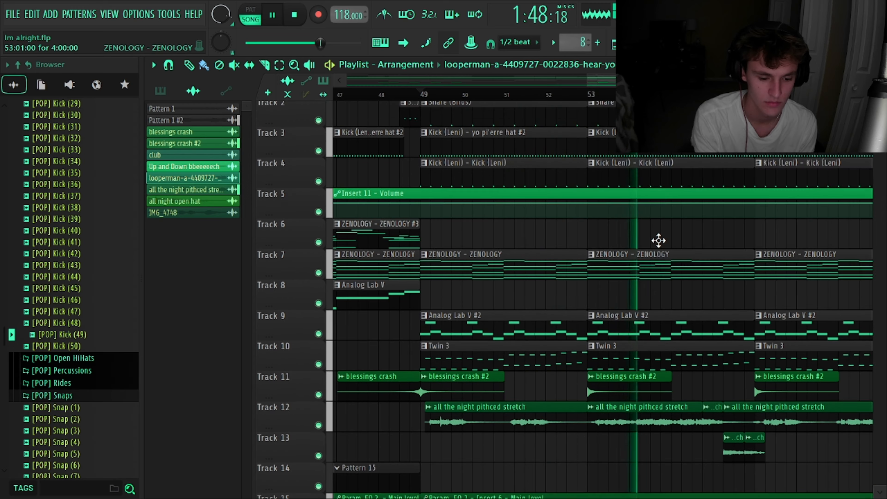
{"action": "scroll", "coordinate": [658, 240], "scroll_direction": "down", "scroll_amount": 4}
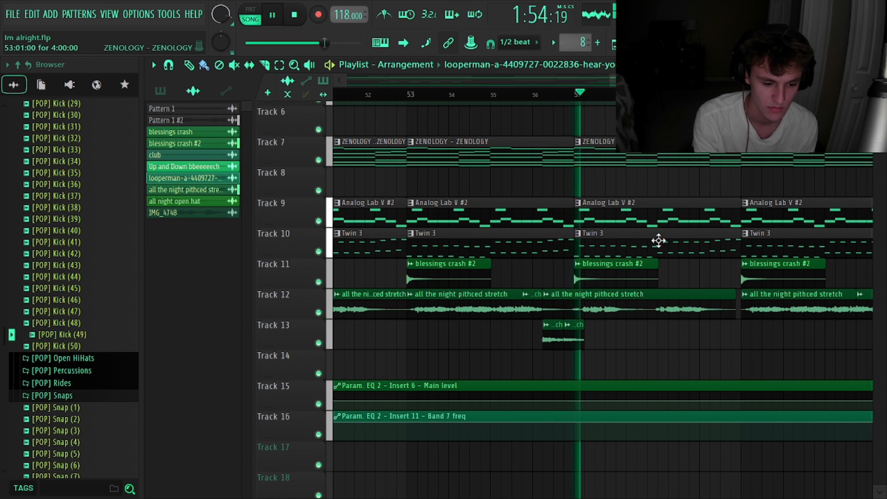
{"action": "key", "text": "space"}
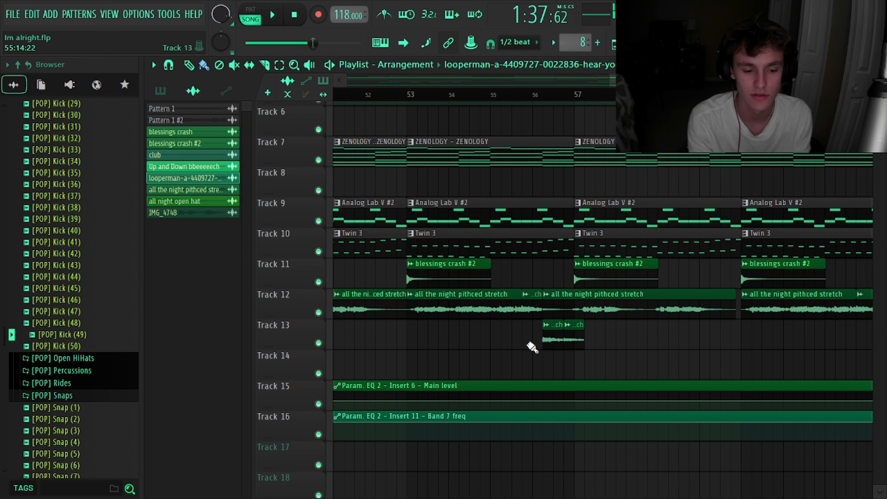
Look over the full arrangement's structure, from the Track 12 and 13 vocals to the final section
{"action": "left_click", "coordinate": [531, 309]}
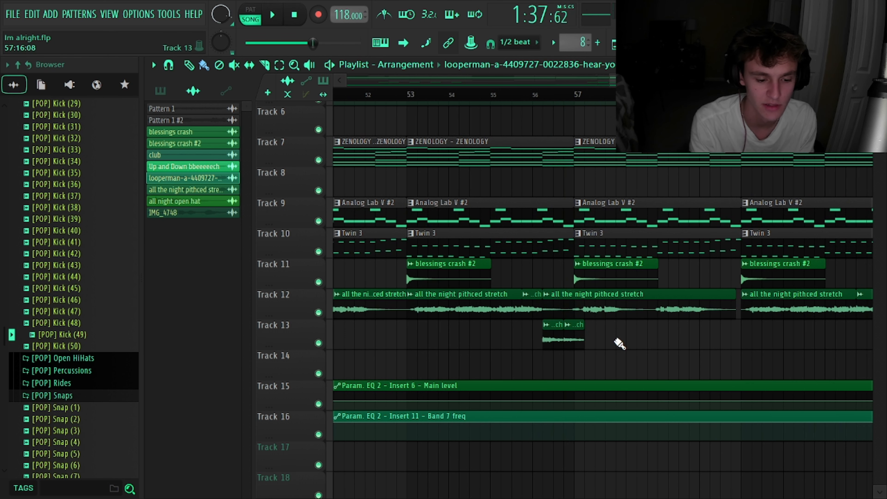
{"action": "scroll", "coordinate": [620, 344], "scroll_direction": "down", "scroll_amount": 2}
{"action": "scroll", "coordinate": [618, 343], "scroll_direction": "down", "scroll_amount": 3}
{"action": "scroll", "coordinate": [788, 293], "scroll_direction": "up", "scroll_amount": 3}
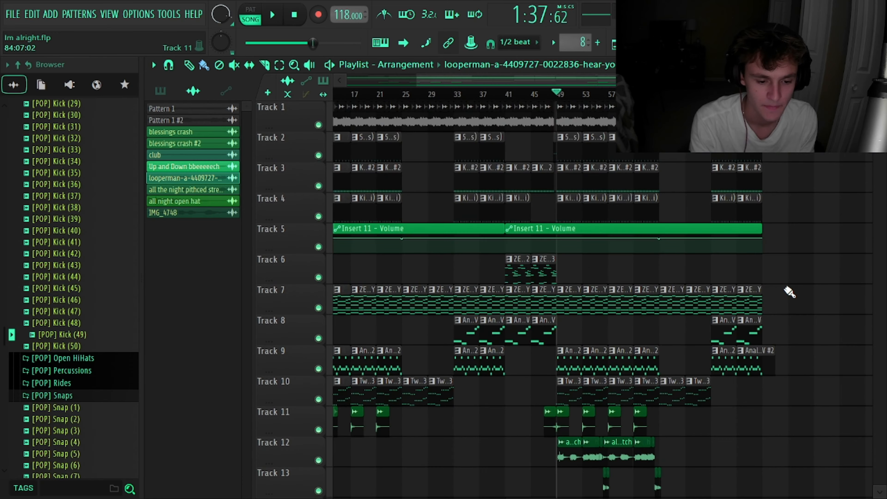
{"action": "scroll", "coordinate": [756, 282], "scroll_direction": "up", "scroll_amount": 2}
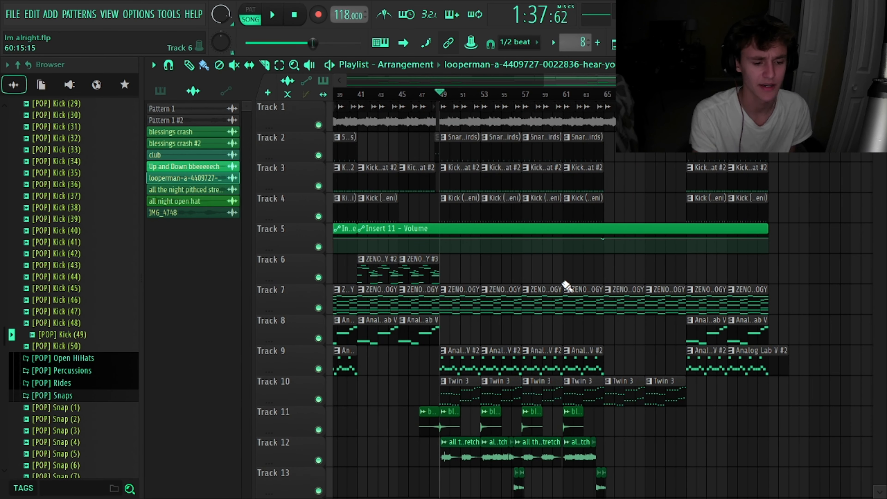
{"action": "scroll", "coordinate": [564, 287], "scroll_direction": "down", "scroll_amount": 3}
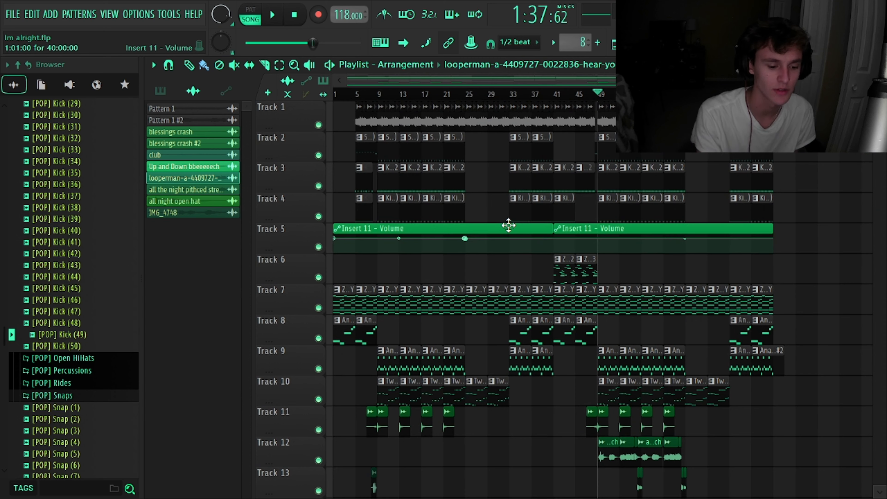